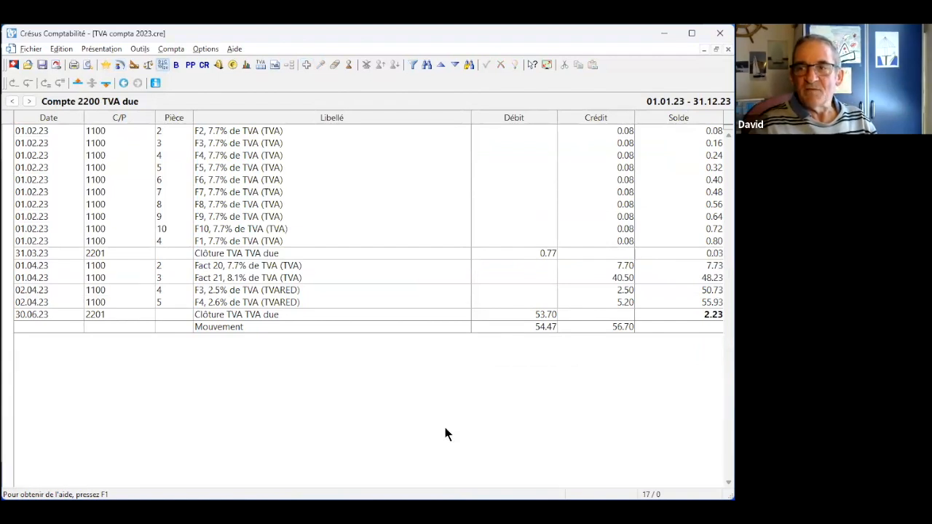
Review the interim balance sheet, then the recorded VAT statement for the first quarter of 2023
click(177, 65)
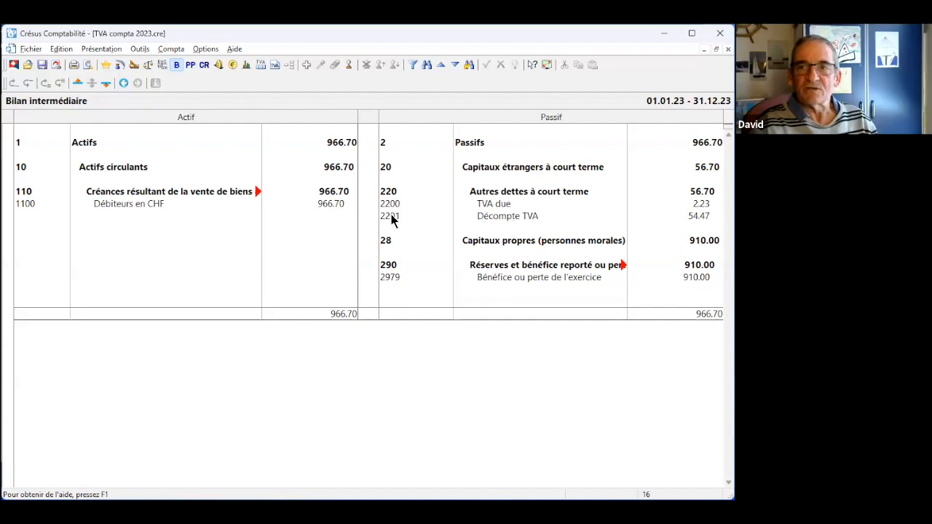
click(275, 66)
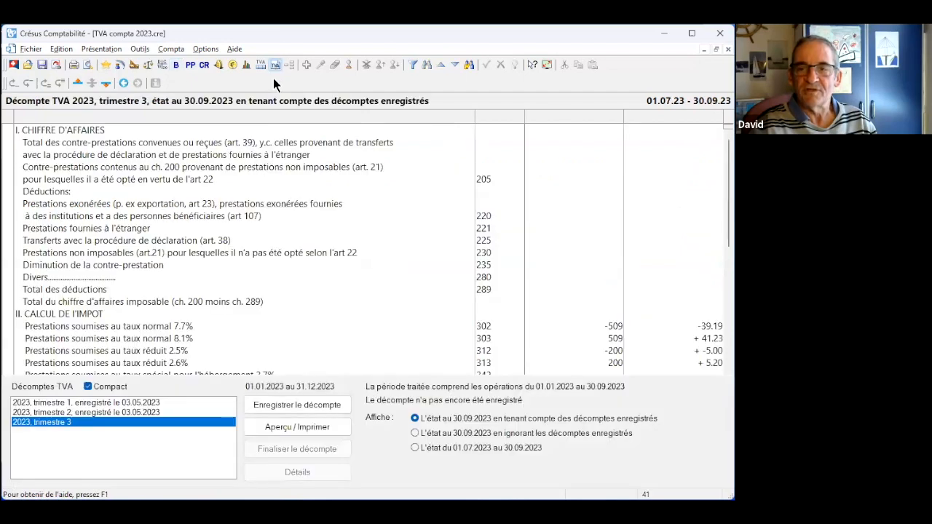
click(168, 404)
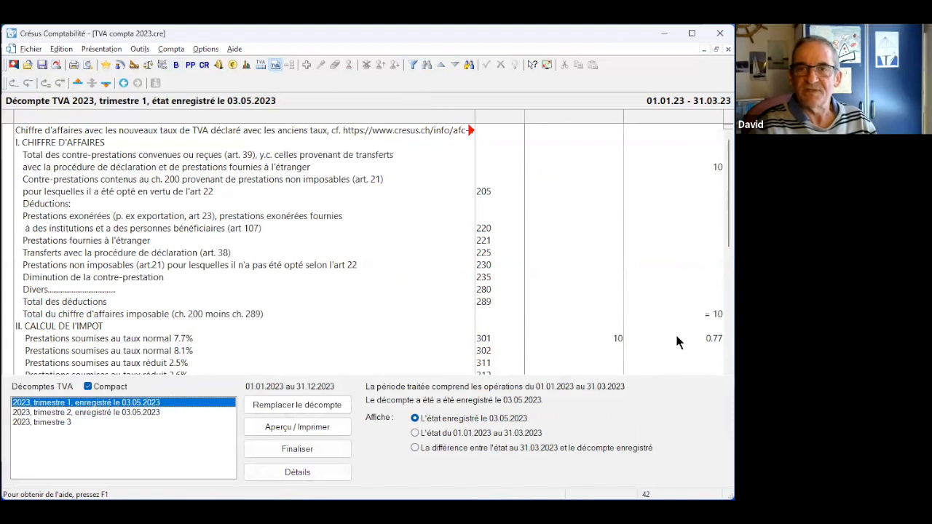
Display the VAT summary by VAT code for the period ending 31.3
click(261, 66)
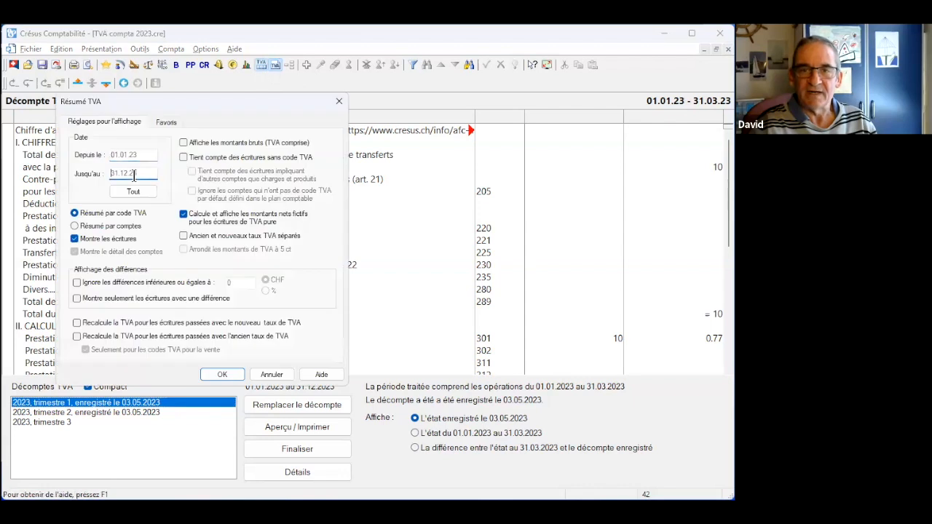
text(31.3)
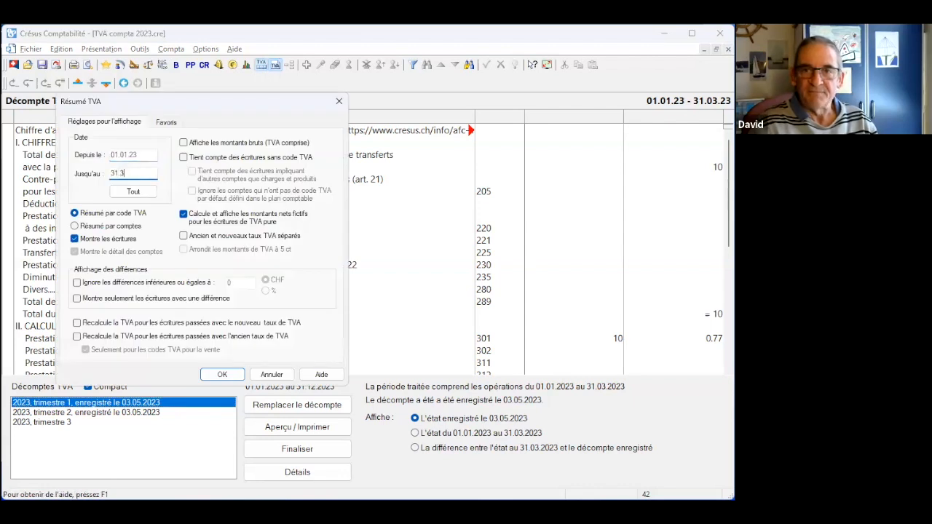
key(Return)
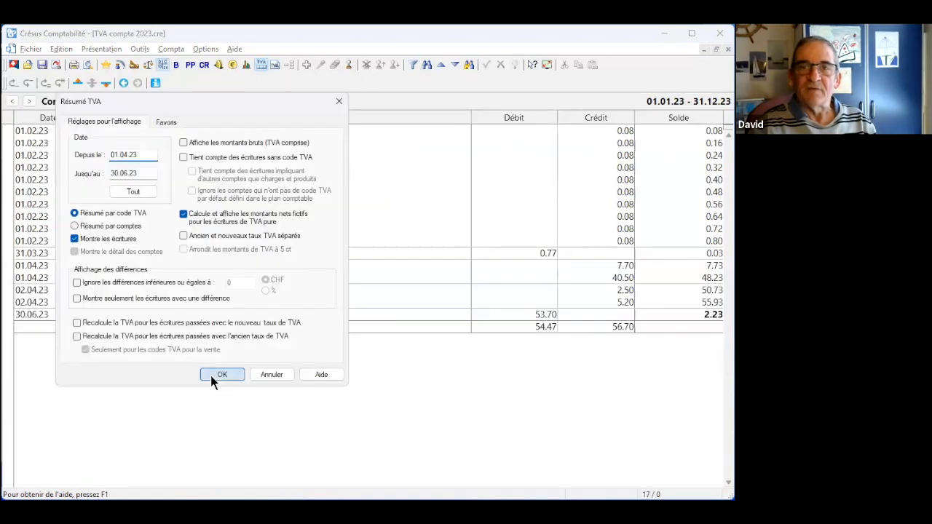
Compare the VAT summary for 01.04.23 to 30.06.23 with the recorded second-quarter statement and the account 2200 extract
click(215, 376)
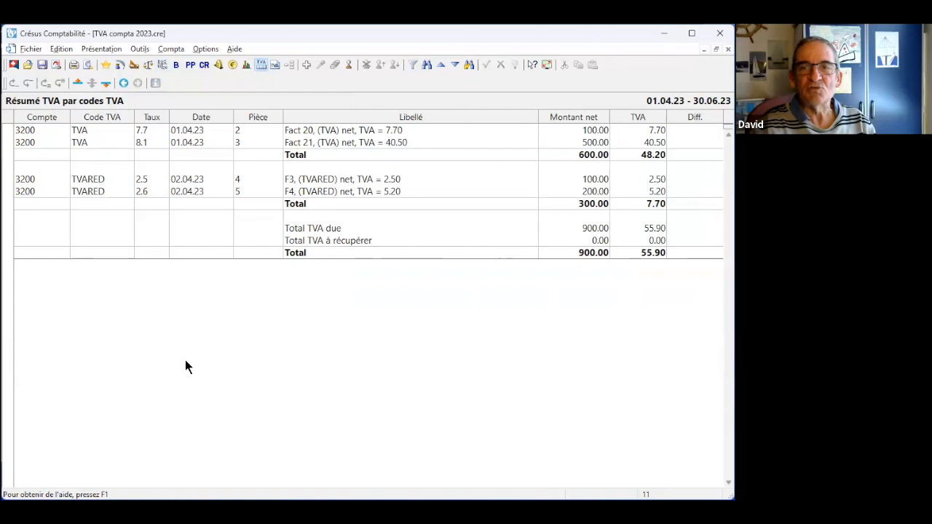
click(276, 67)
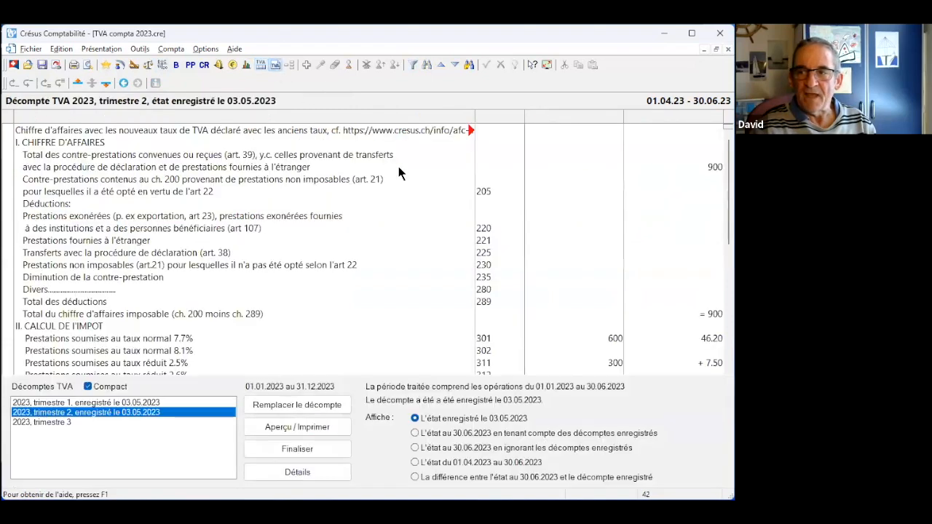
scroll(596, 277, down, 8)
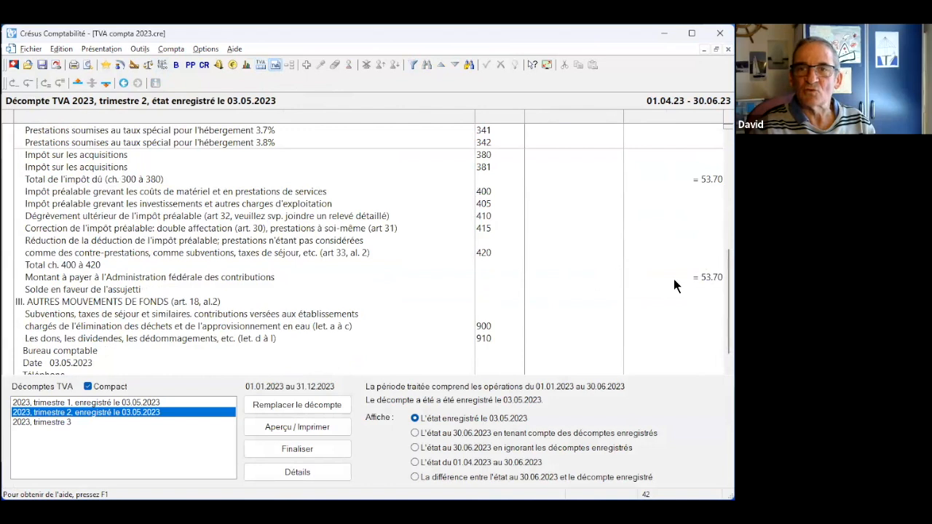
click(263, 66)
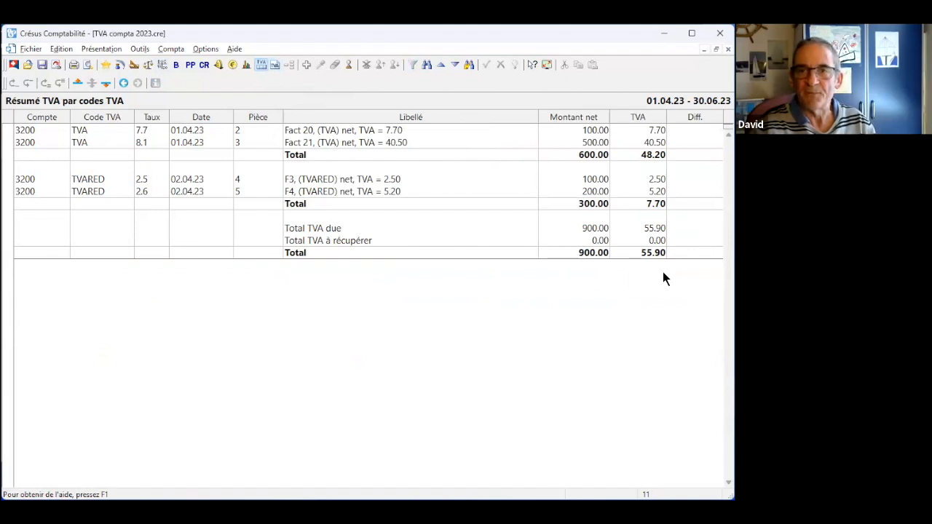
click(163, 65)
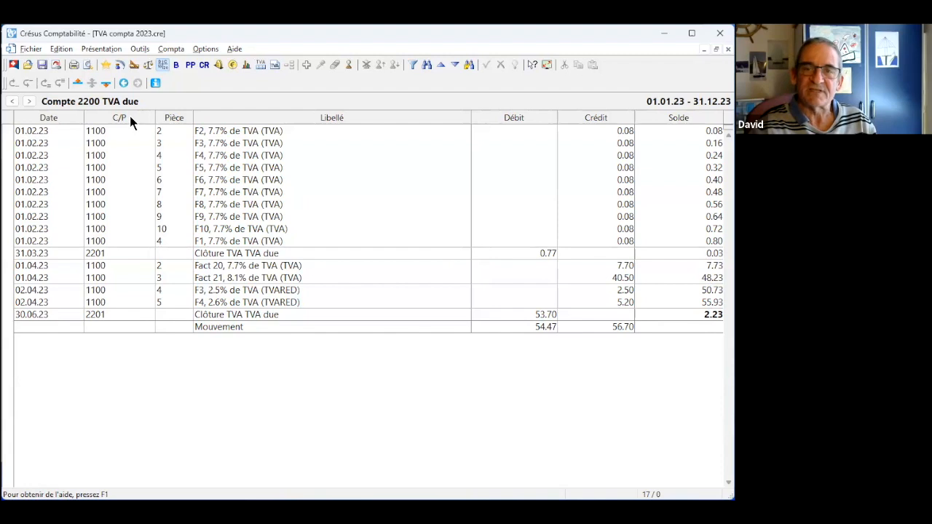
Delete only the 30.06.23 "Clôture TVA TVA due" entry from the main journal
click(122, 66)
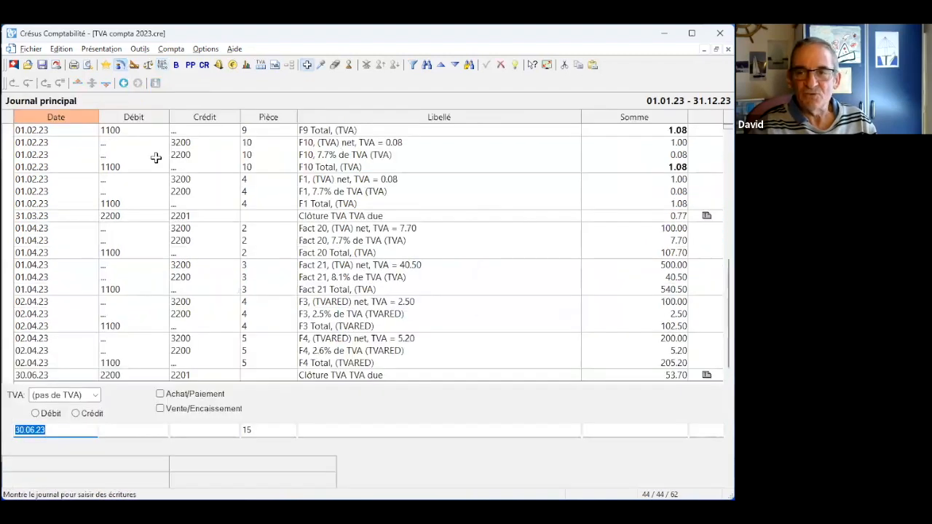
click(327, 375)
right_click(328, 377)
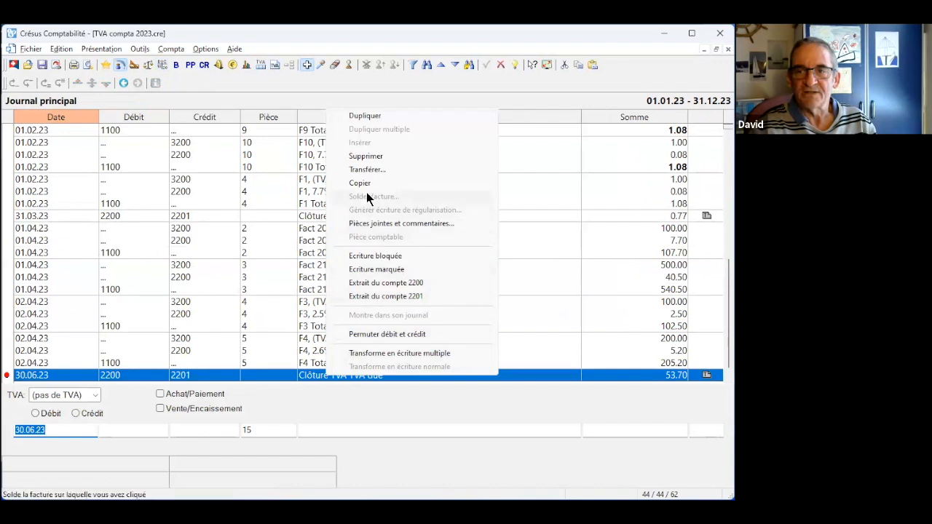
click(369, 156)
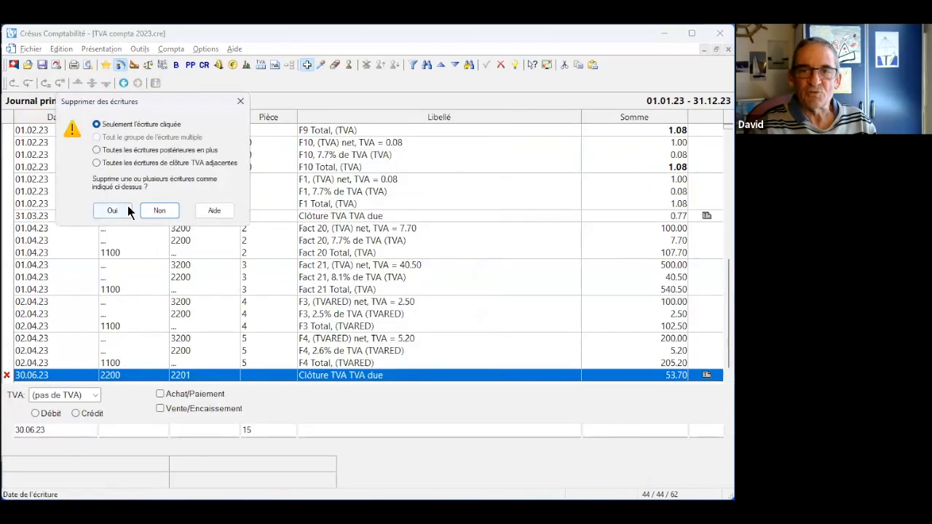
click(112, 211)
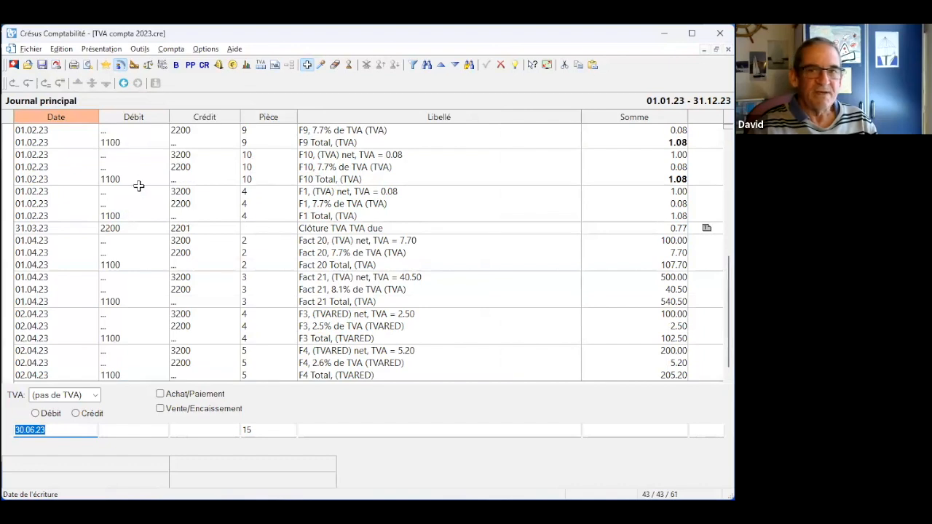
Close the VAT by date as of 30.06.23, using the VAT account balances, and show the generated entry
click(170, 50)
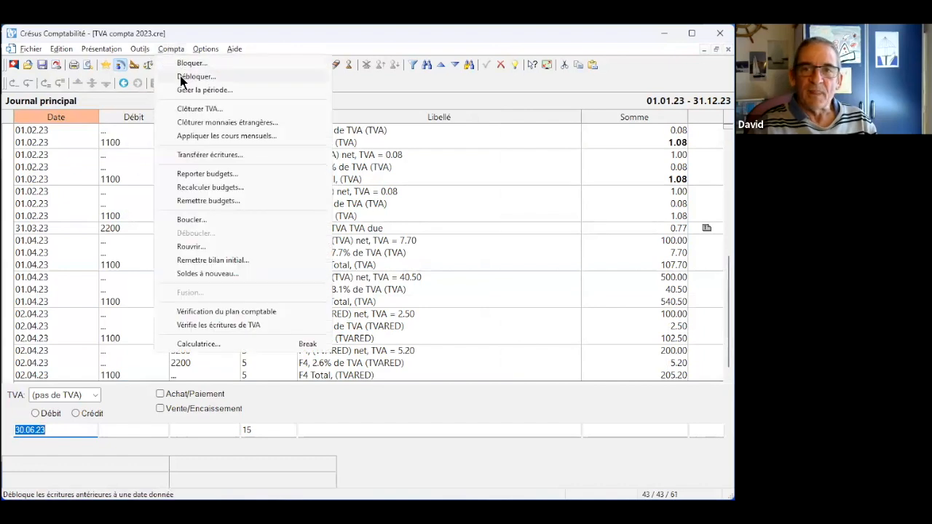
click(186, 109)
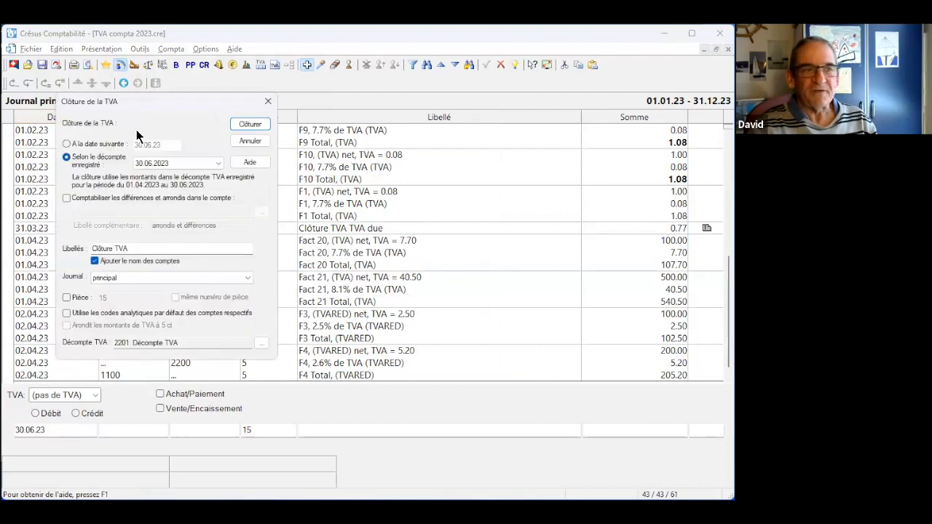
click(77, 144)
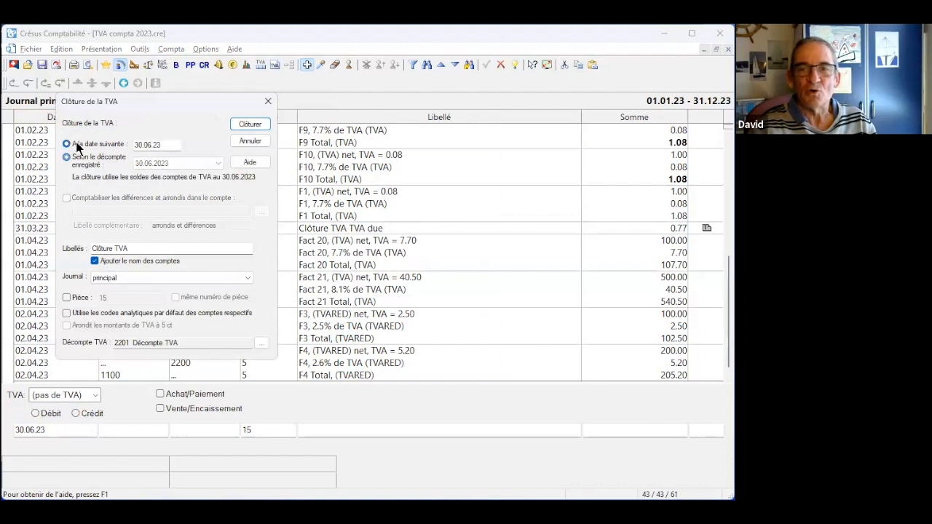
click(251, 124)
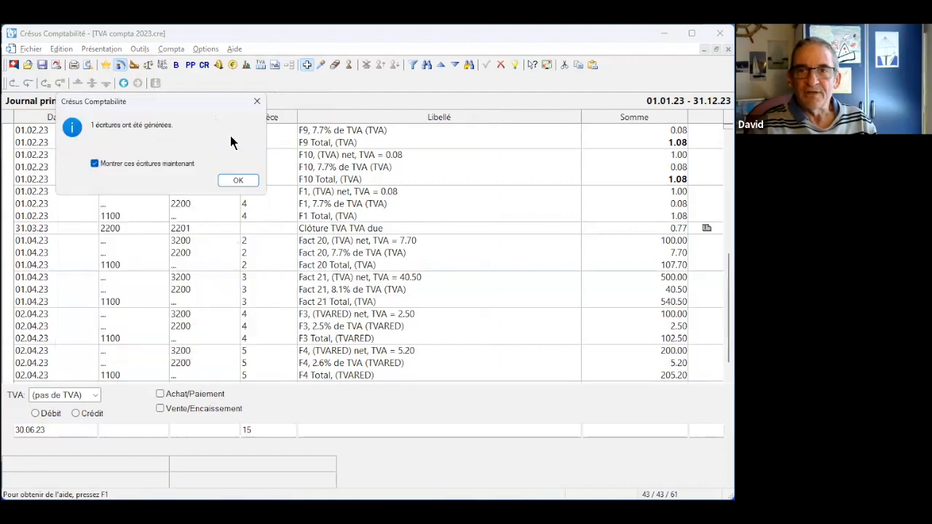
click(231, 180)
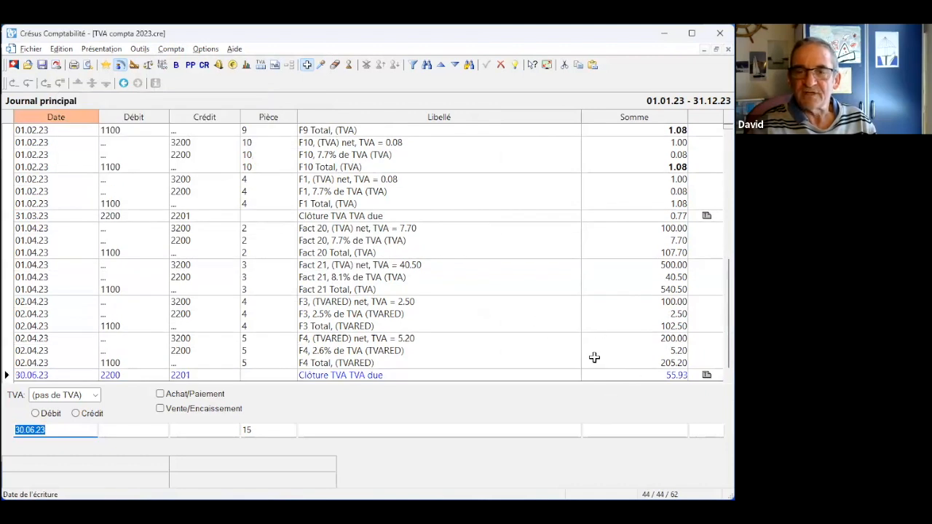
View the extract of account 2201 from the 30.06.23 VAT closing entry
click(193, 375)
right_click(192, 377)
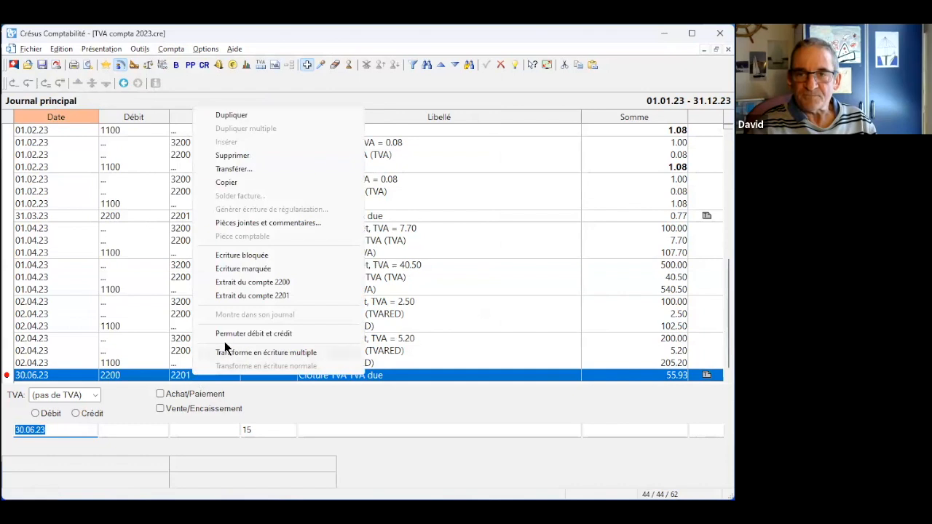
click(254, 296)
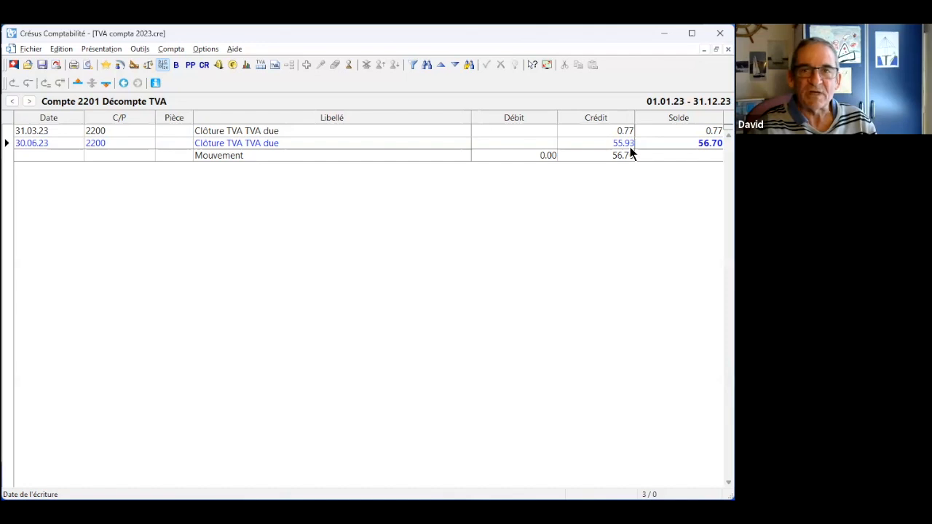
Return to the main journal and delete the date-based VAT closing entry of 30.06.23
click(116, 67)
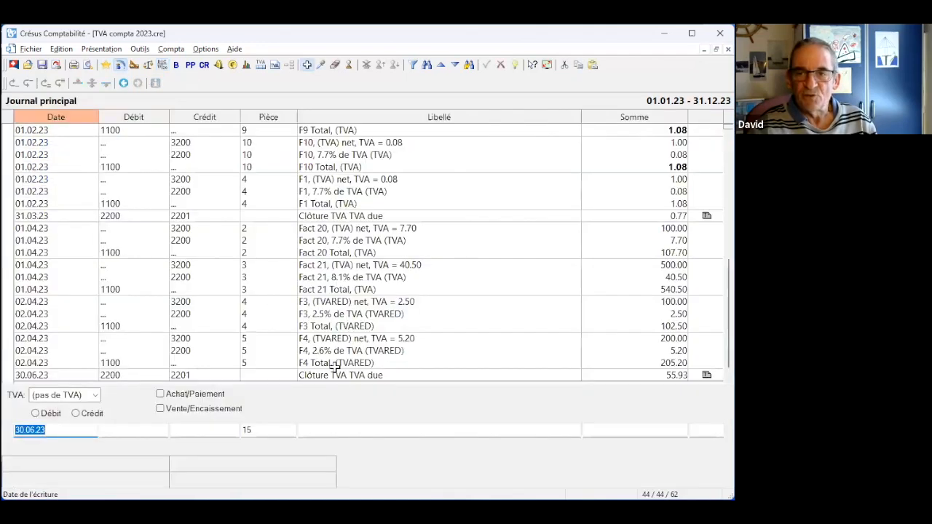
click(339, 374)
right_click(339, 375)
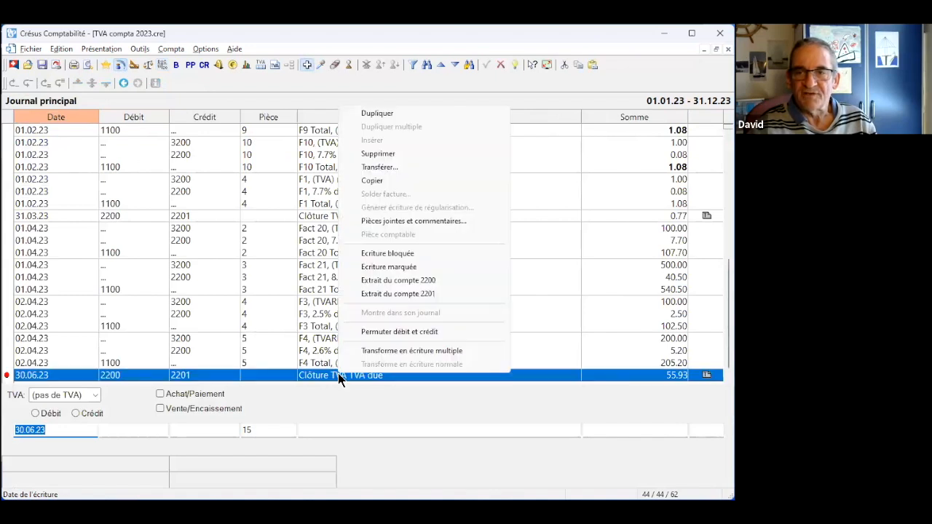
click(400, 155)
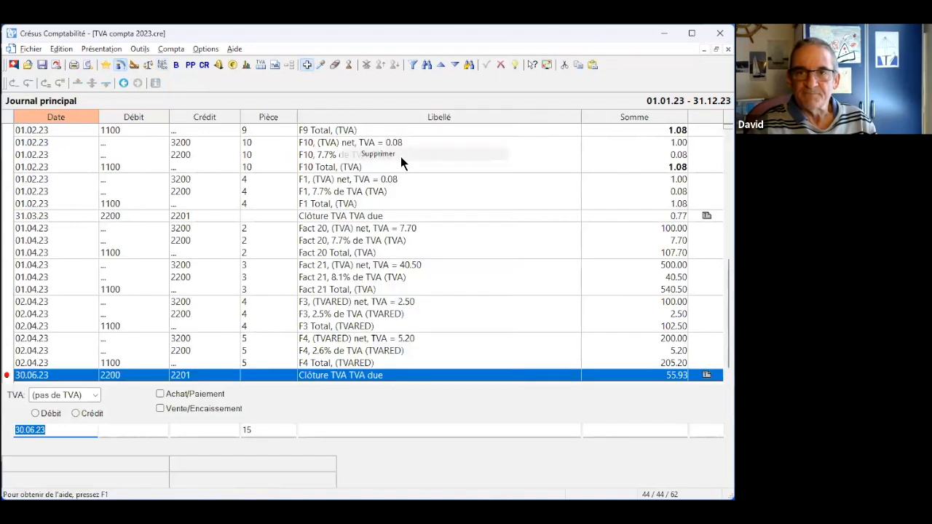
click(113, 211)
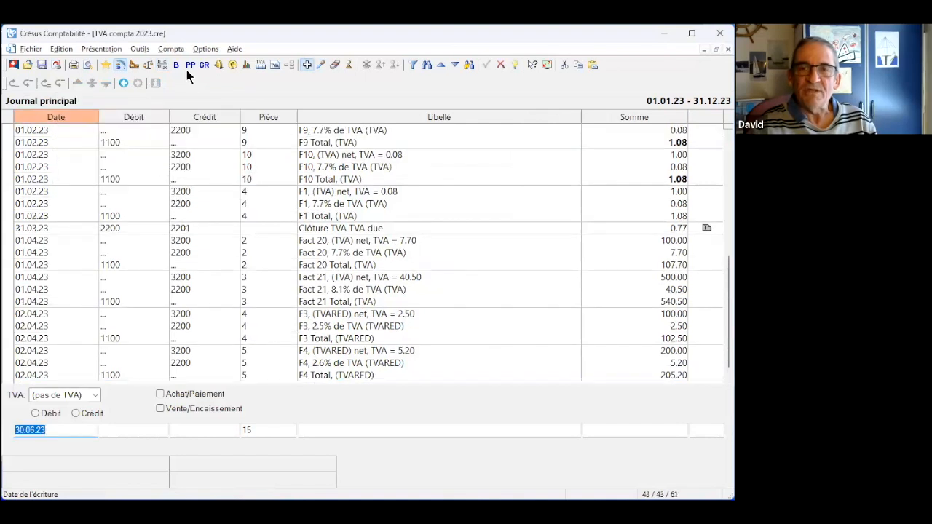
click(175, 50)
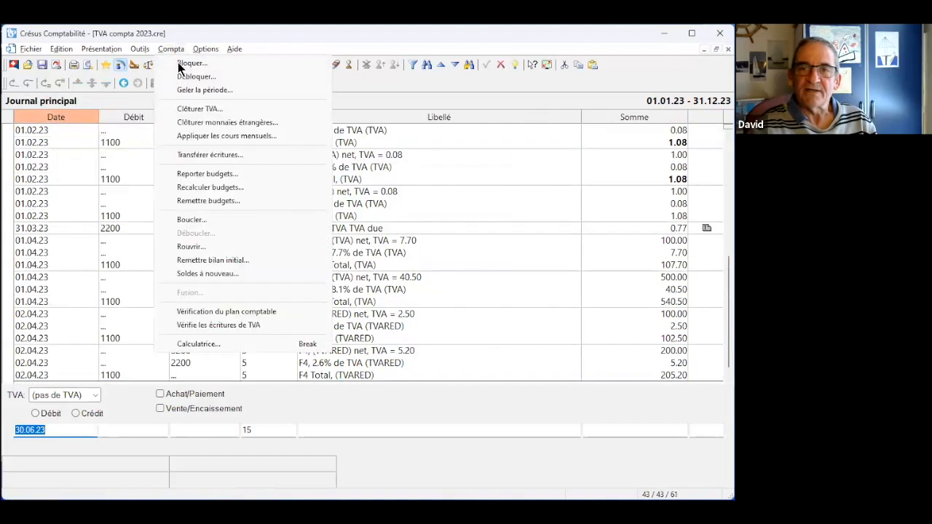
click(192, 109)
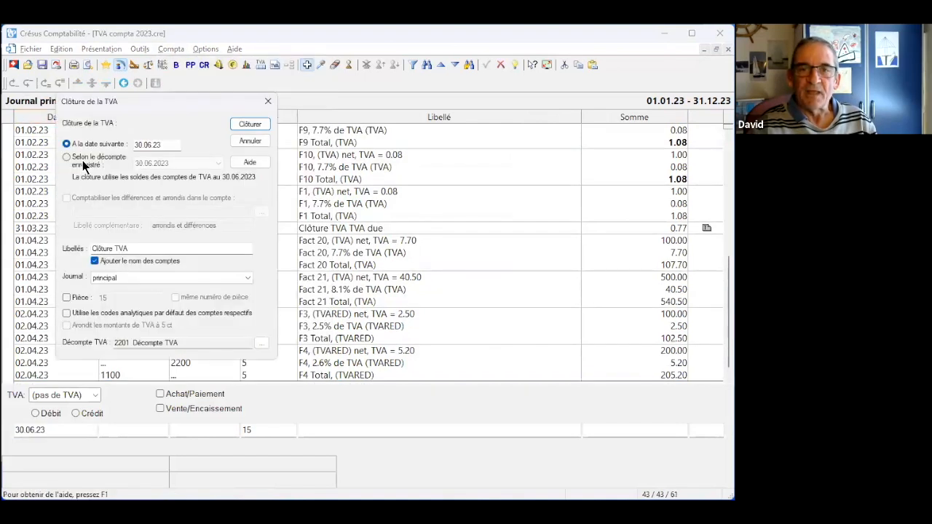
click(82, 158)
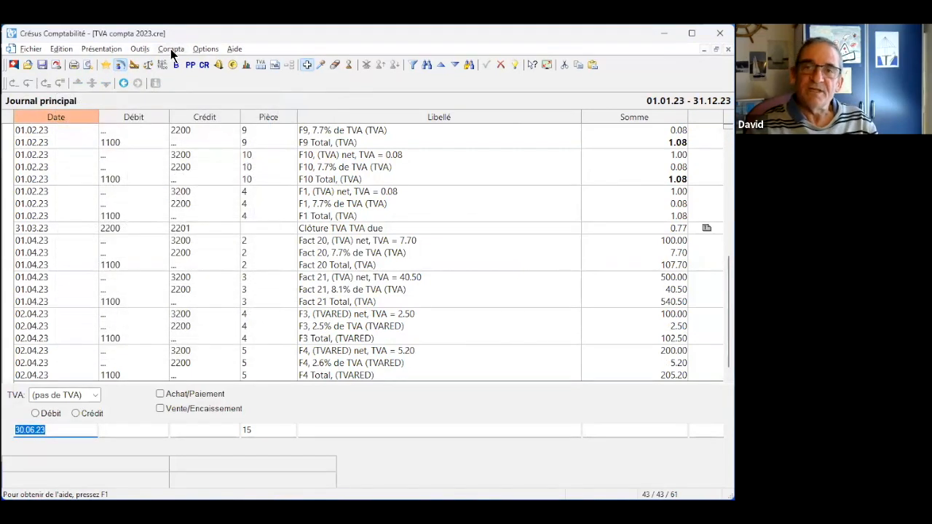
click(170, 48)
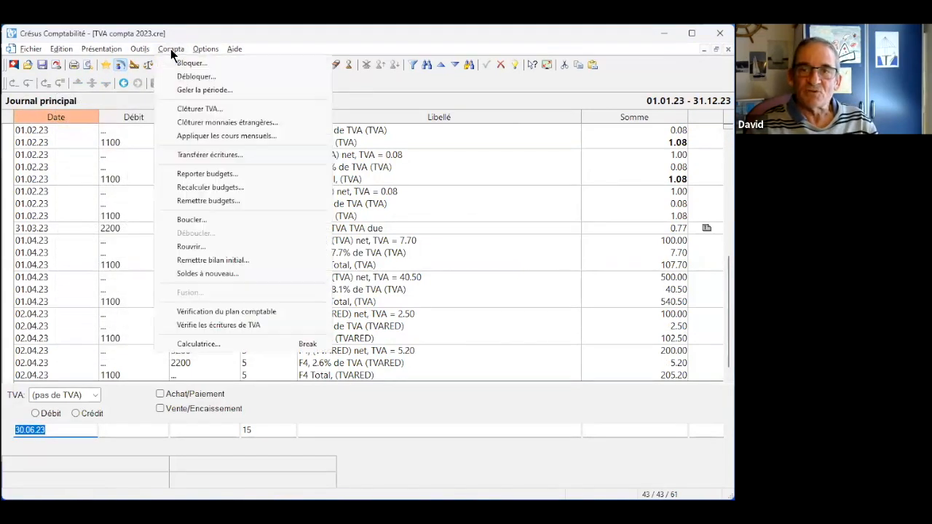
click(198, 110)
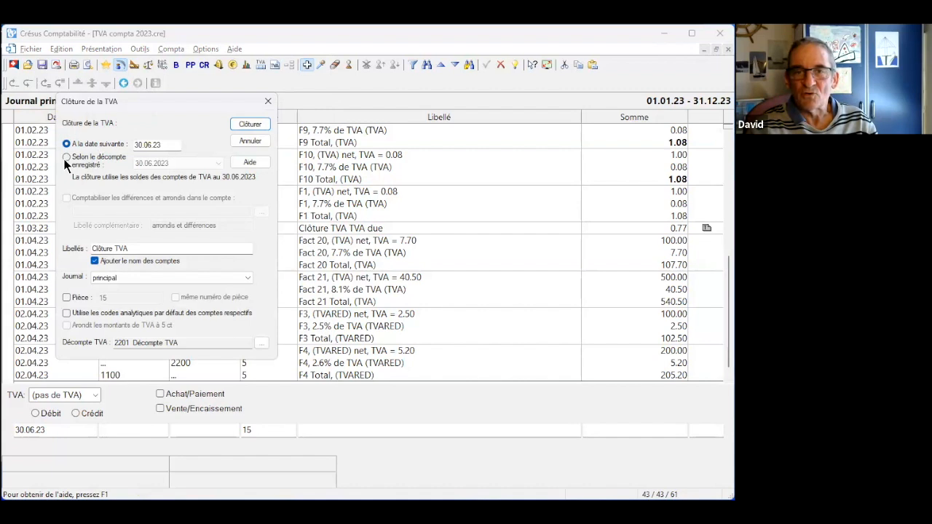
click(66, 158)
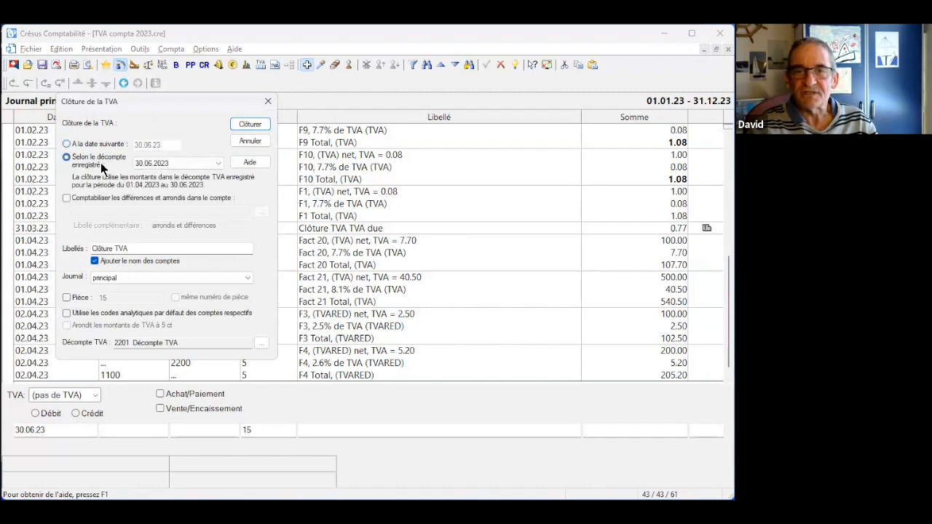
click(67, 198)
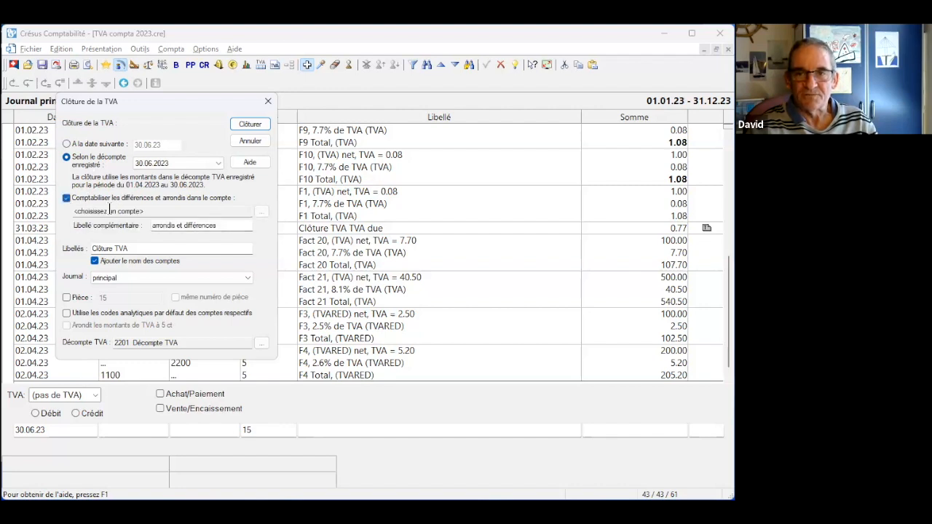
click(261, 126)
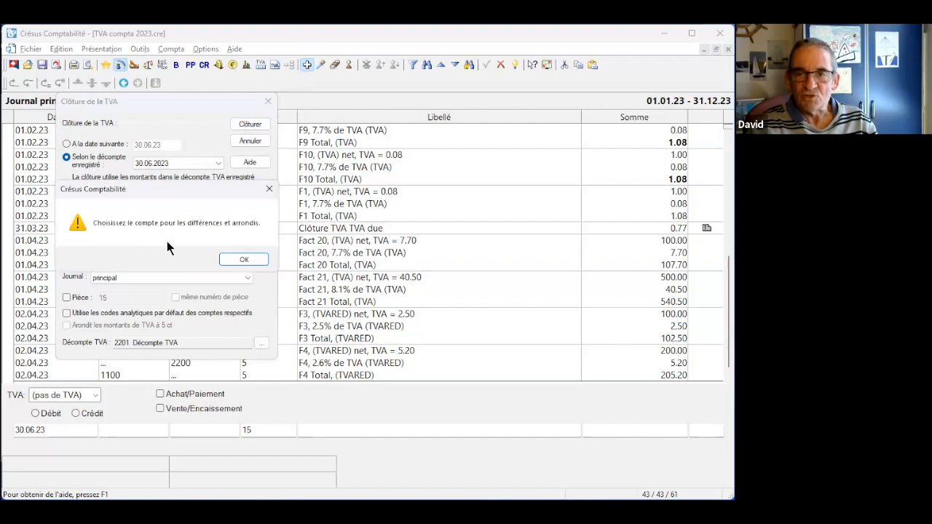
click(244, 261)
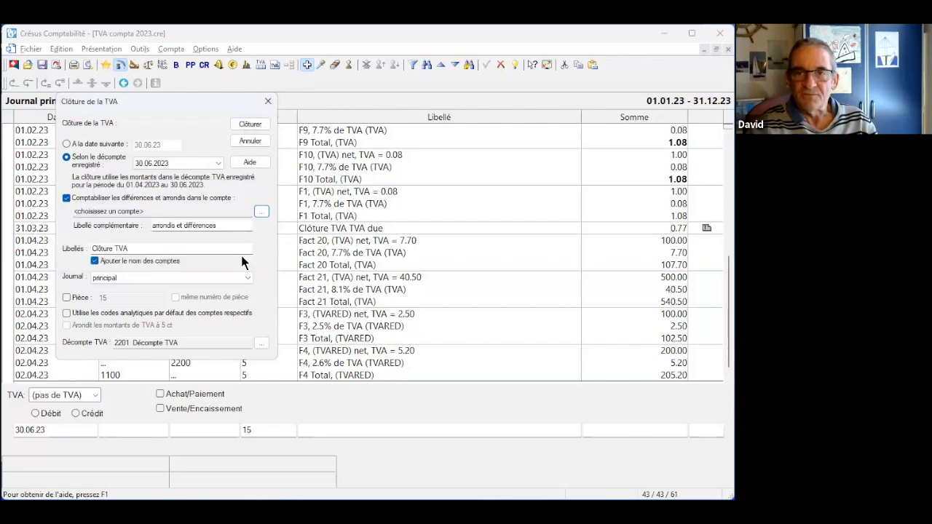
click(249, 141)
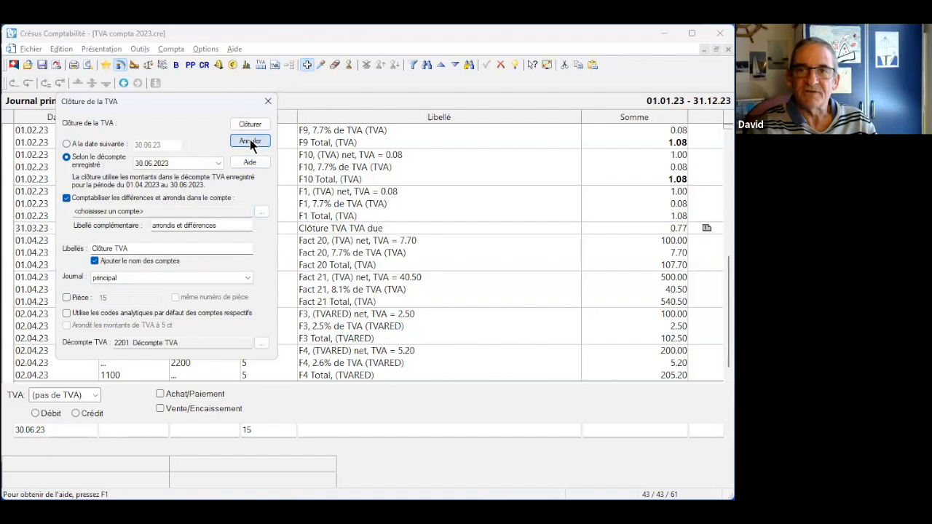
click(250, 141)
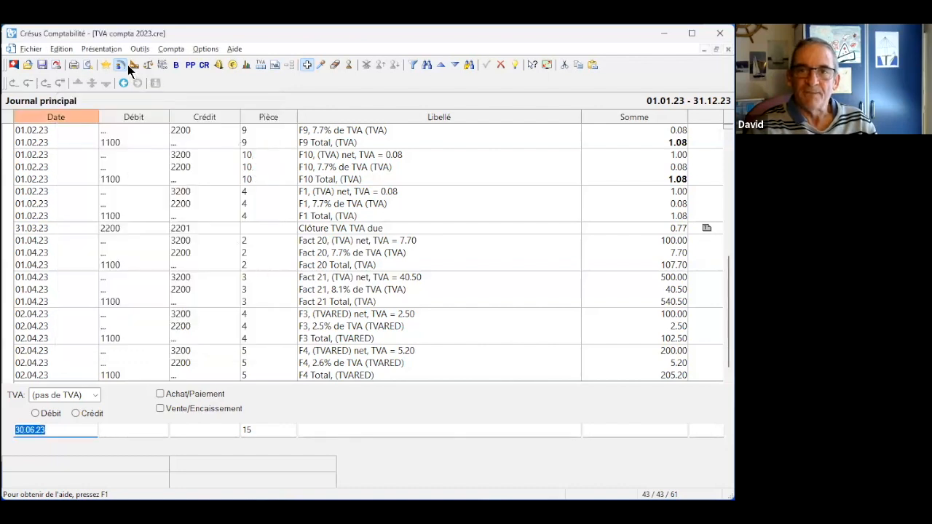
Duplicate account 2201 Décompte TVA in the chart of accounts
click(134, 67)
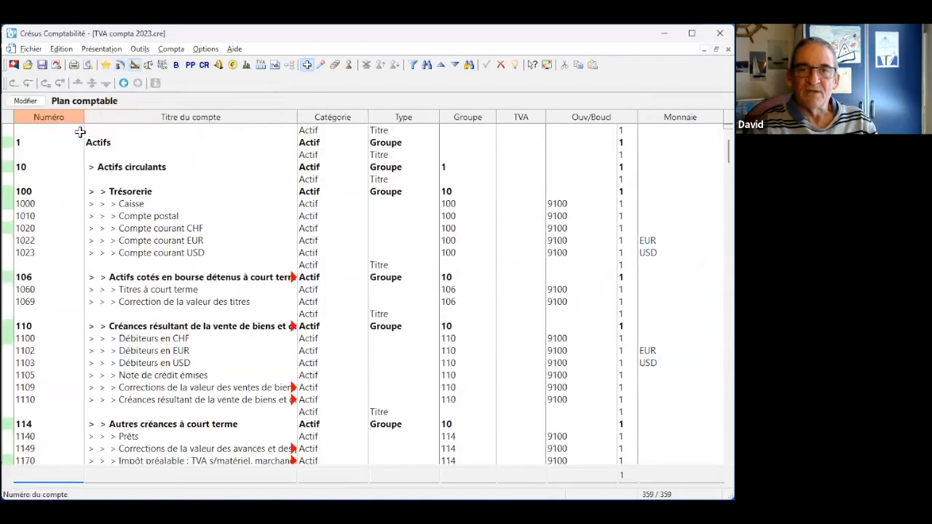
click(32, 102)
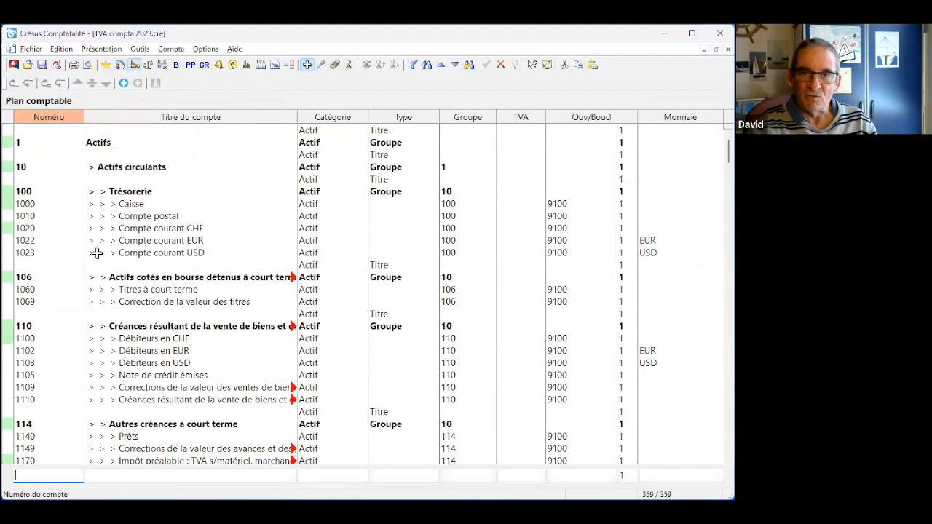
scroll(97, 253, down, 20)
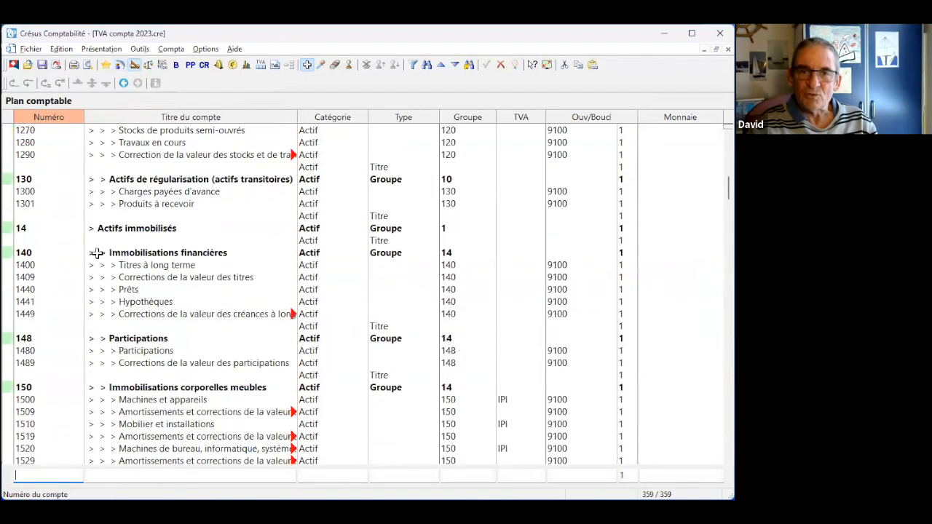
scroll(97, 253, down, 15)
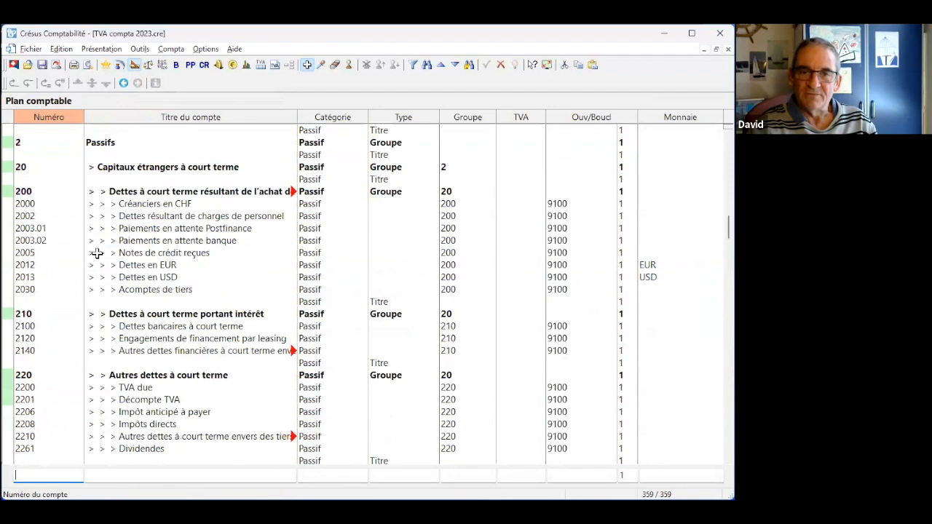
scroll(97, 252, down, 1)
click(60, 216)
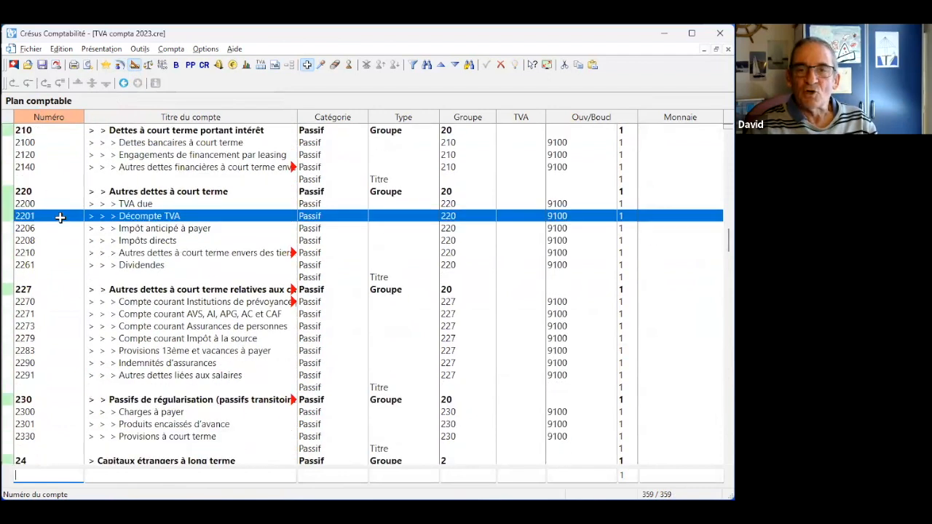
right_click(60, 216)
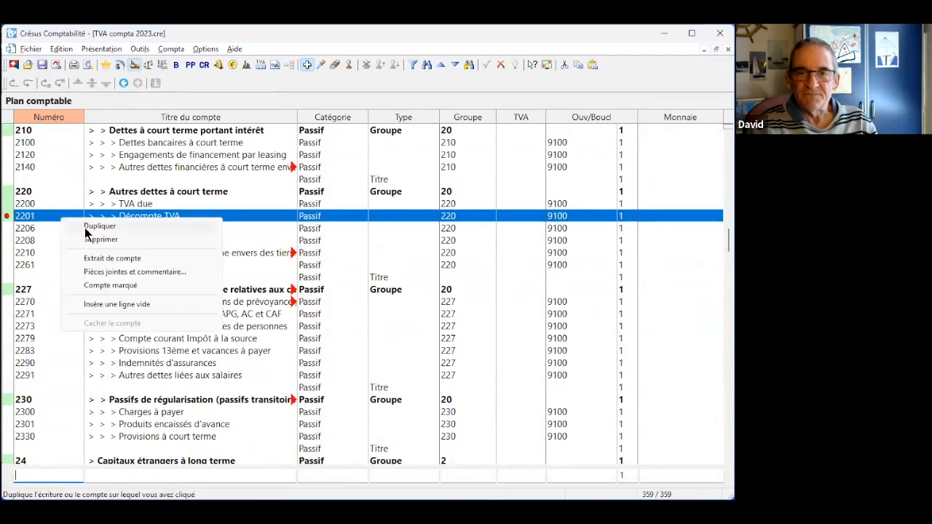
click(86, 226)
Number the duplicated account 2202, title it "Différences et arrondis de TVA" and save it
text(2202)
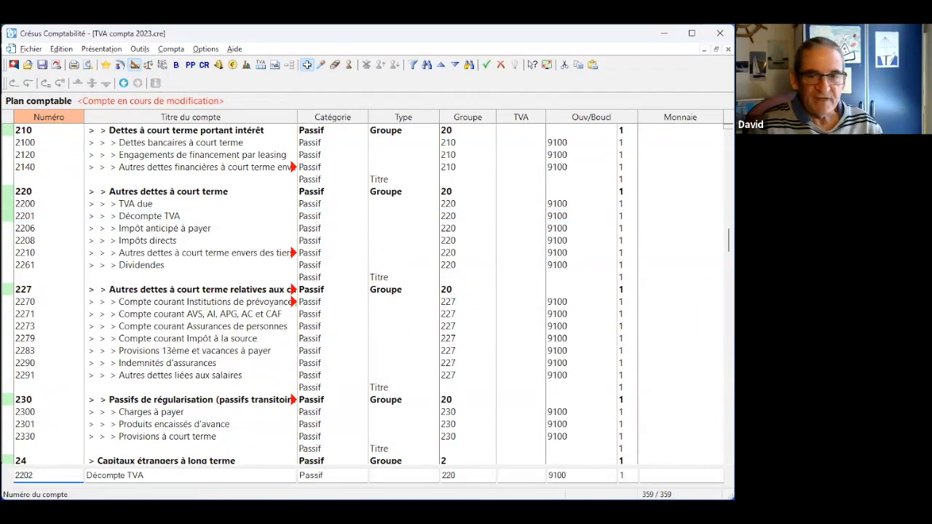
key(Tab)
text(Diffé)
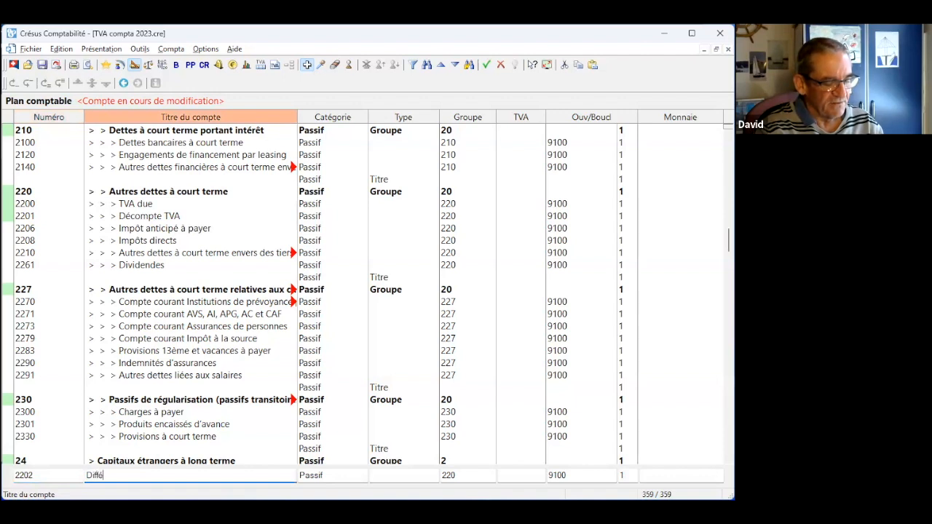
text(rences et arr)
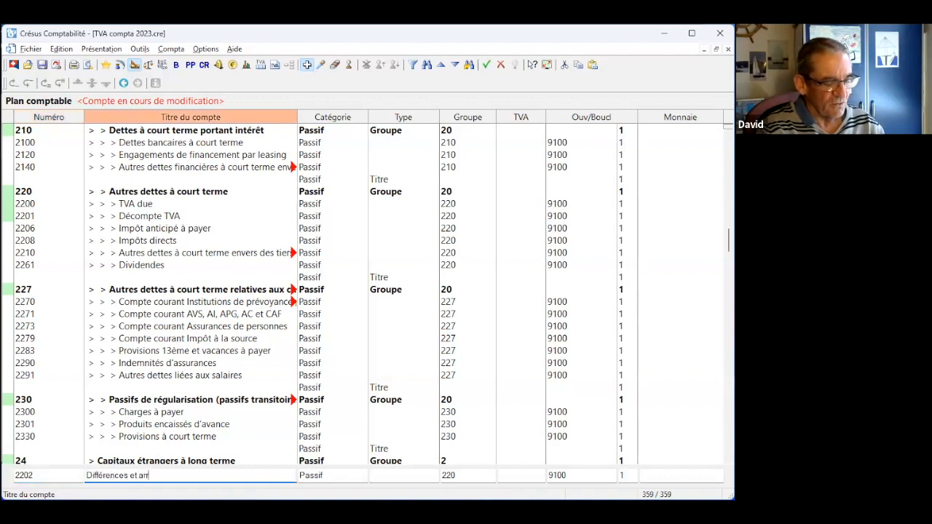
text(ondis de TVA)
key(Return)
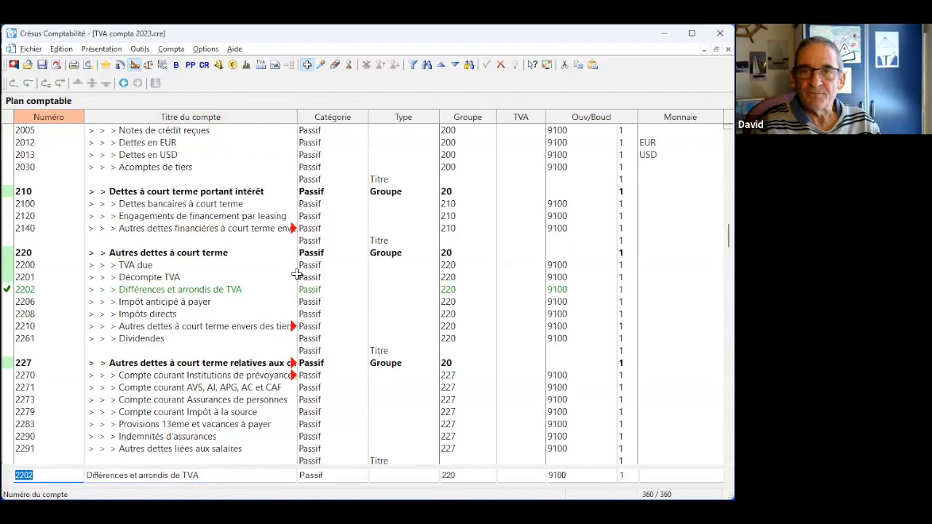
Close the VAT from the recorded 30.06.2023 statement, posting differences and rounding to account 2202, and show the generated entries in the main journal
click(120, 65)
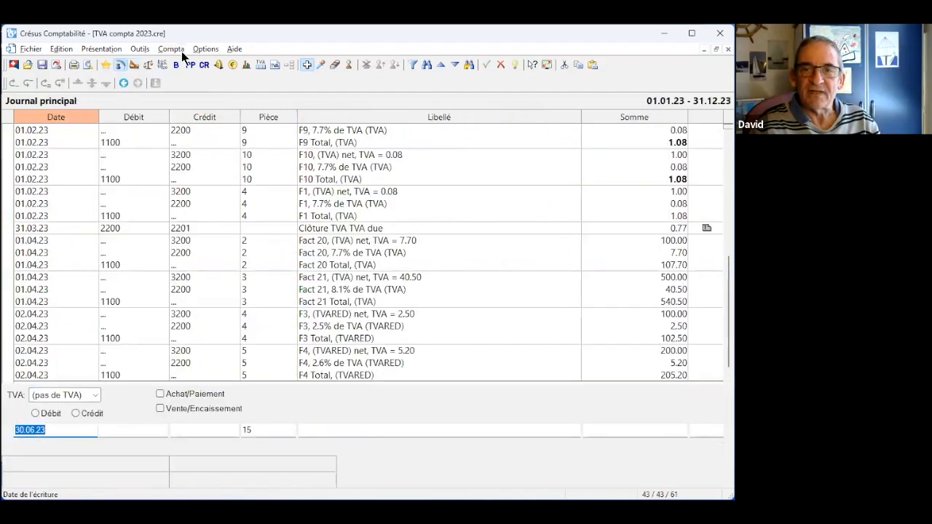
click(181, 51)
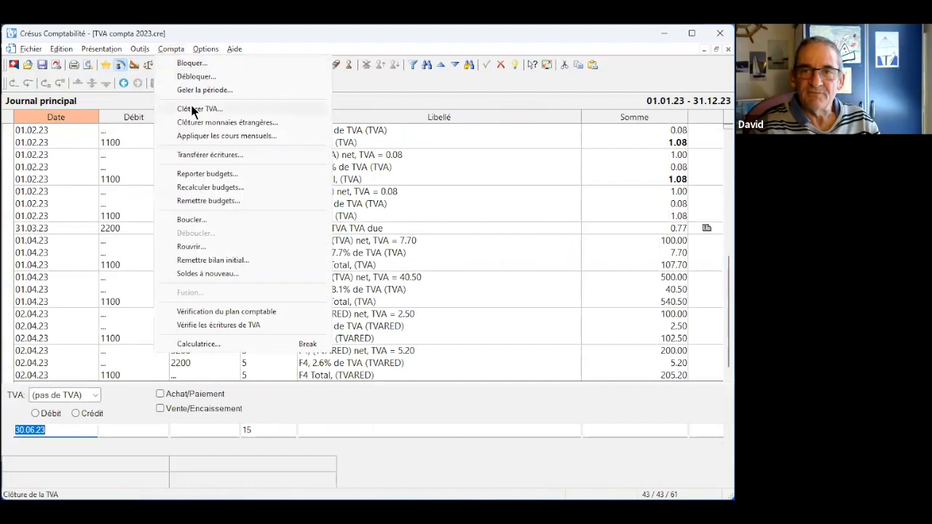
click(194, 109)
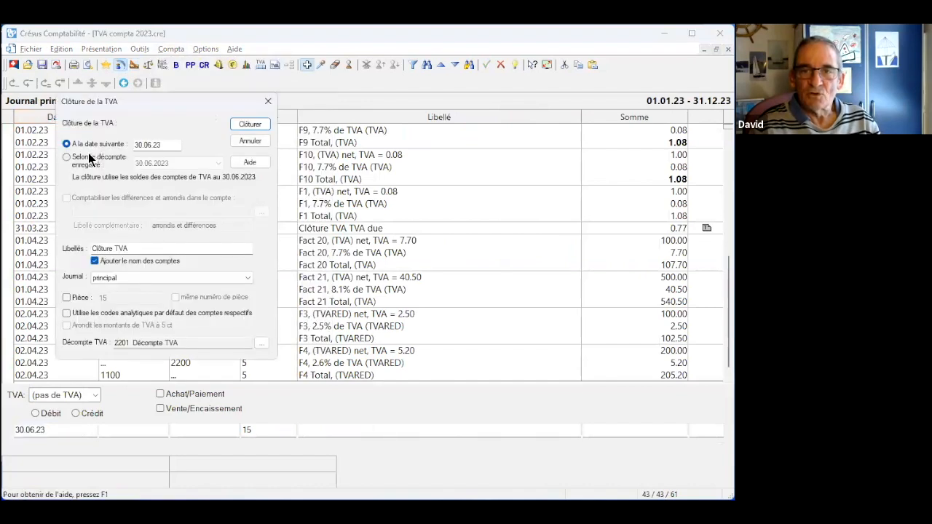
click(92, 160)
click(68, 197)
click(262, 212)
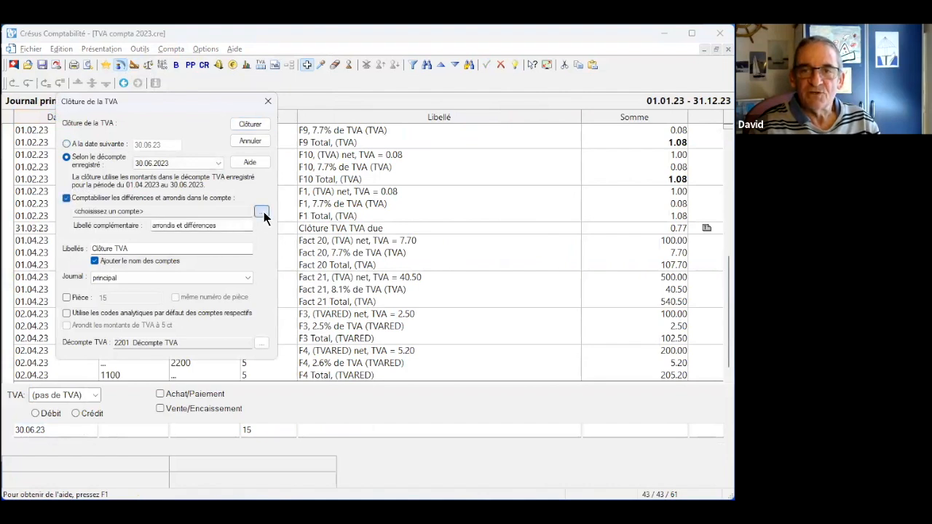
text(22)
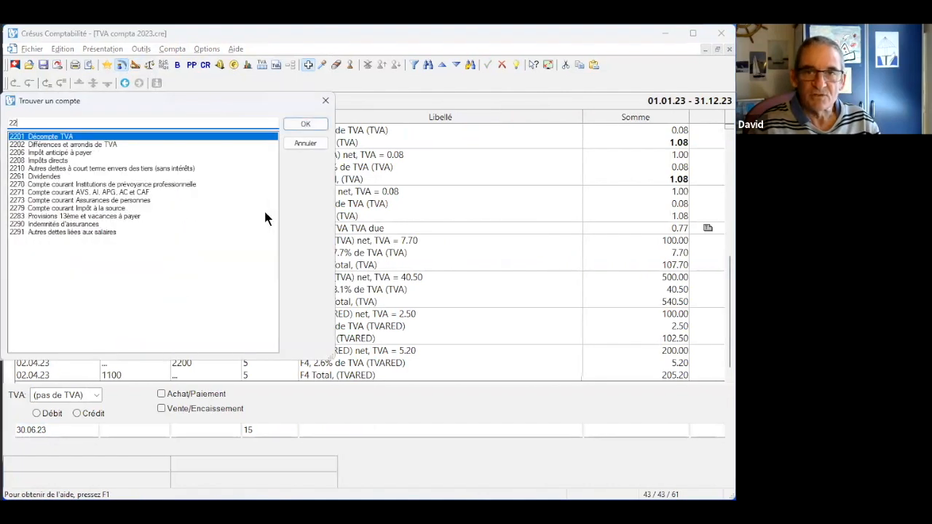
text(02)
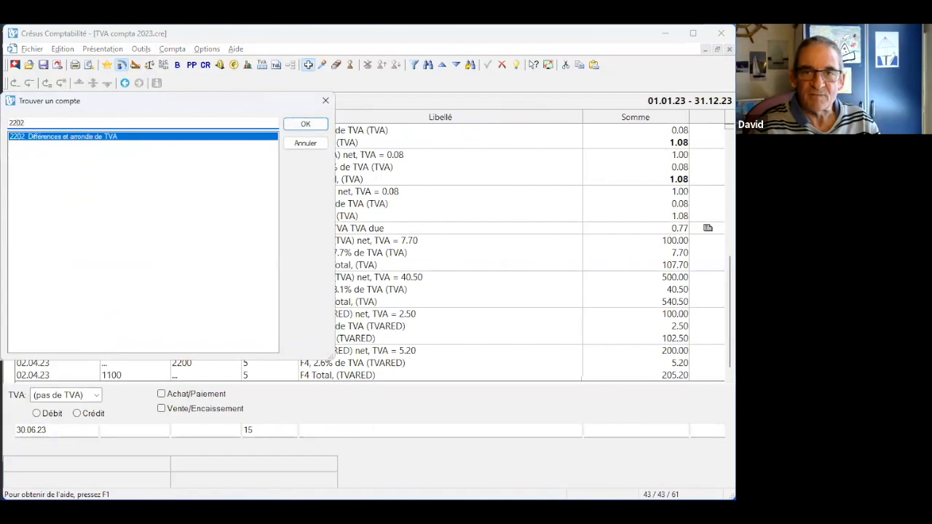
click(302, 127)
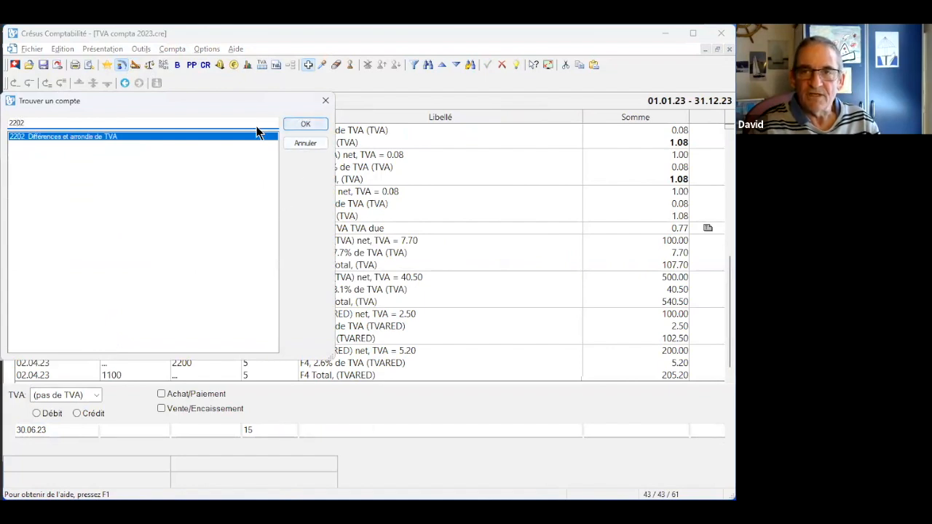
click(256, 125)
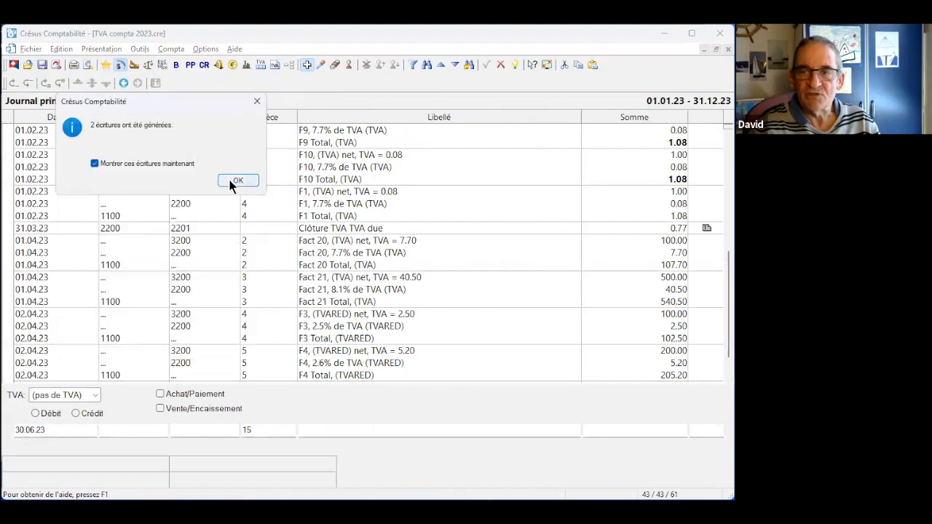
click(237, 181)
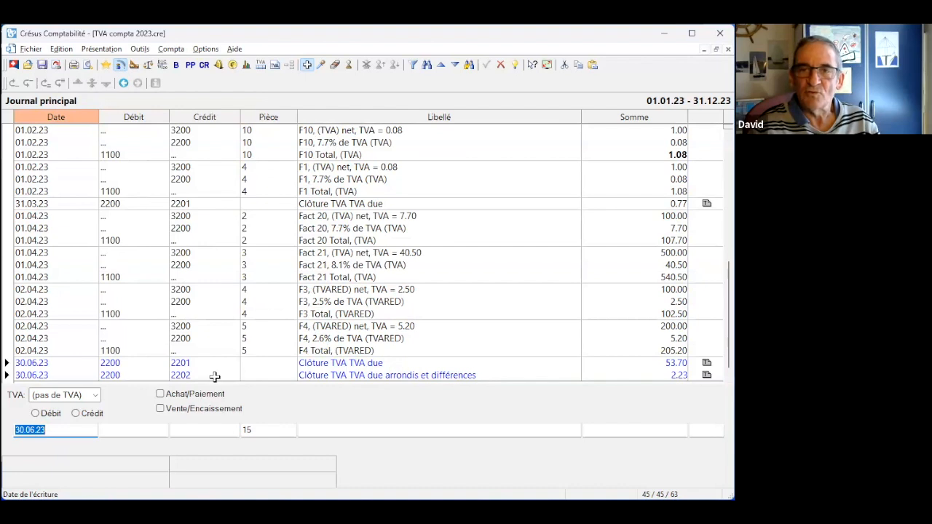
Check the interim balance sheet and examine the third-quarter 2023 VAT statement
click(175, 65)
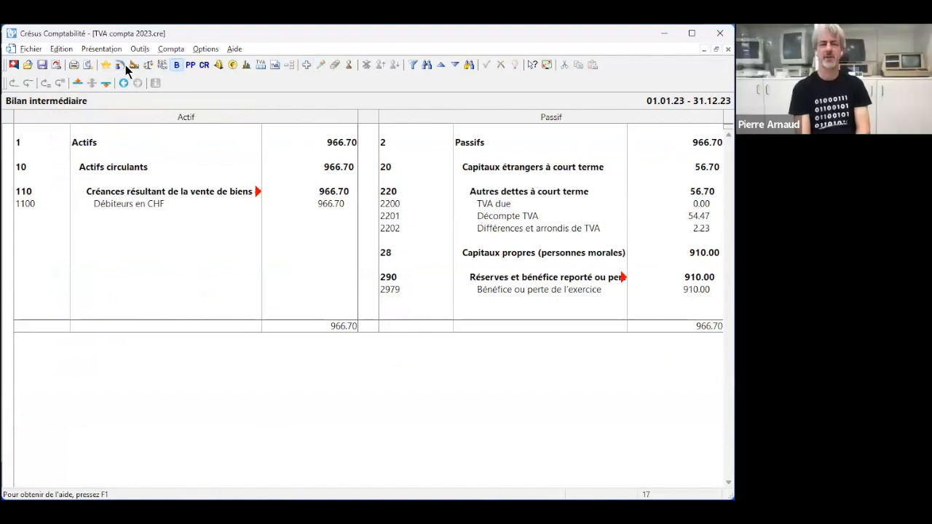
click(276, 61)
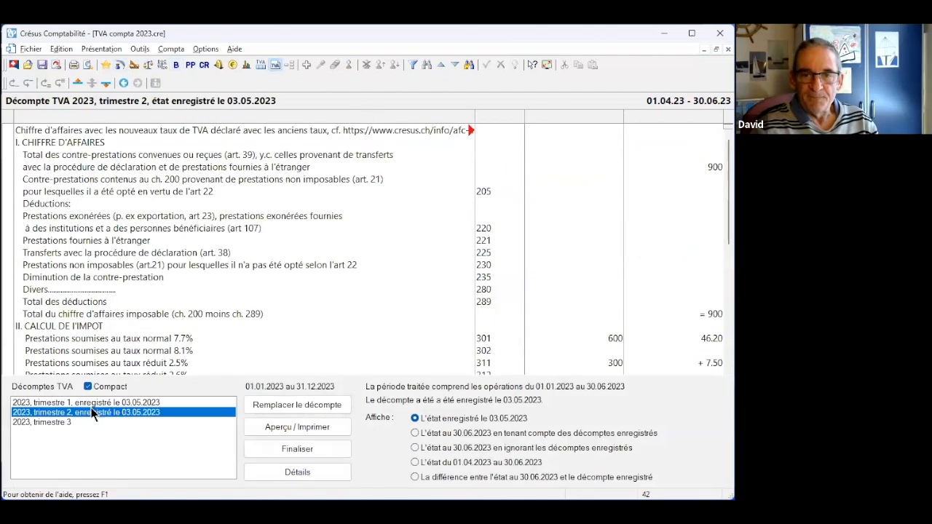
click(88, 422)
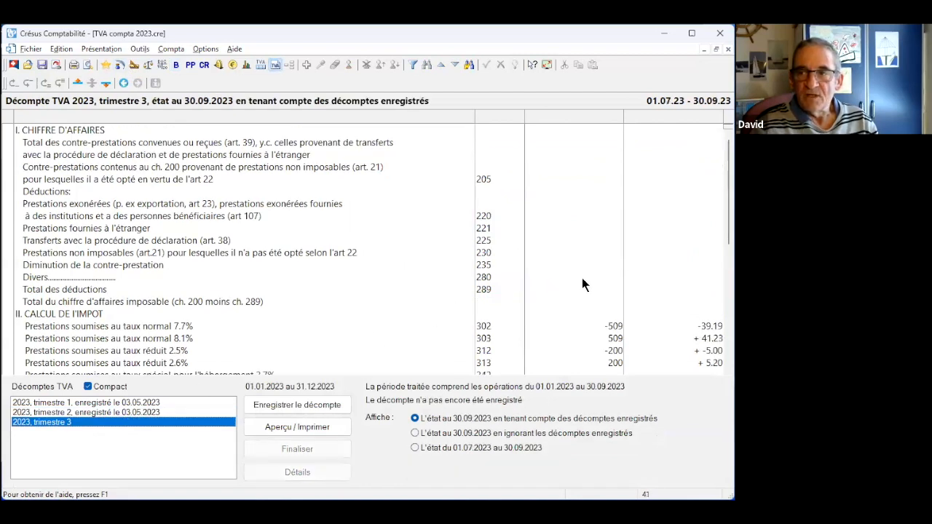
scroll(583, 281, down, 1)
scroll(582, 278, down, 1)
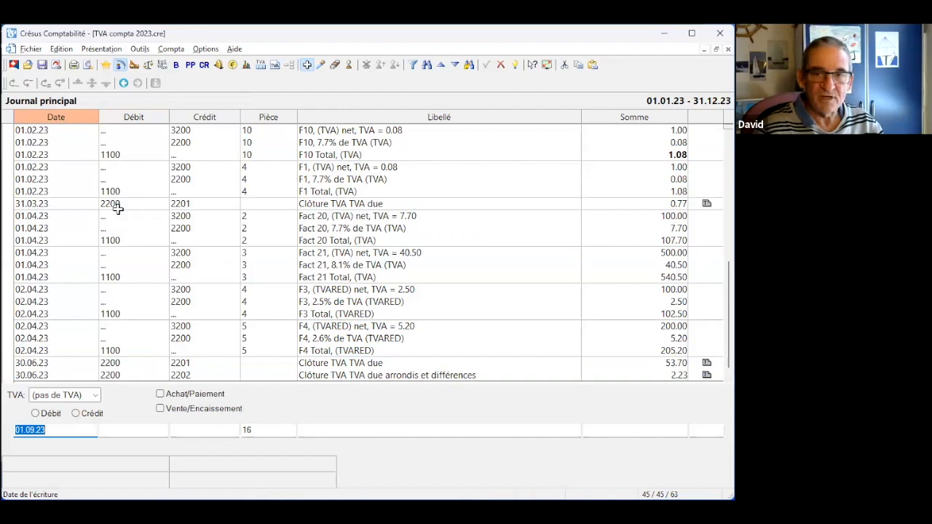
Start a main journal entry dated 01.09.23 that debits account 1100 and credits account 3200
key(Tab)
text(1)
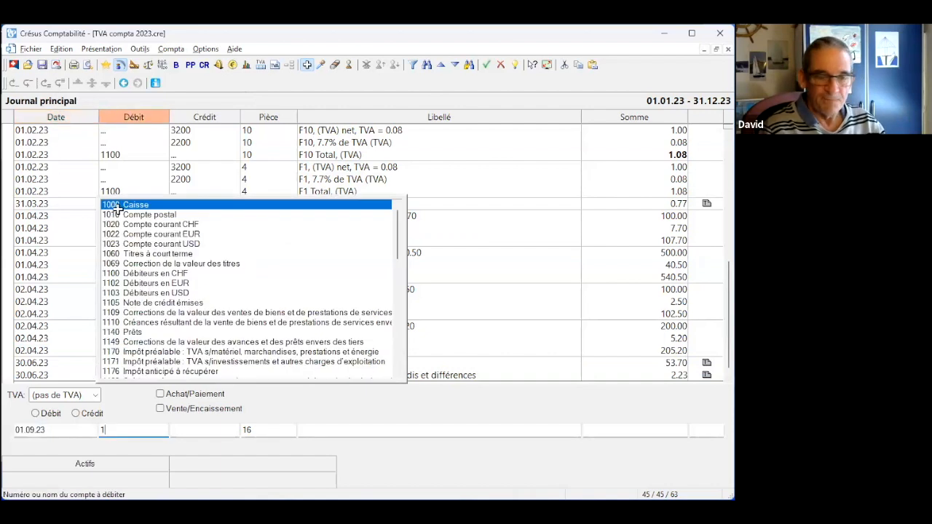
text(100)
key(Tab)
text(3200)
key(Tab)
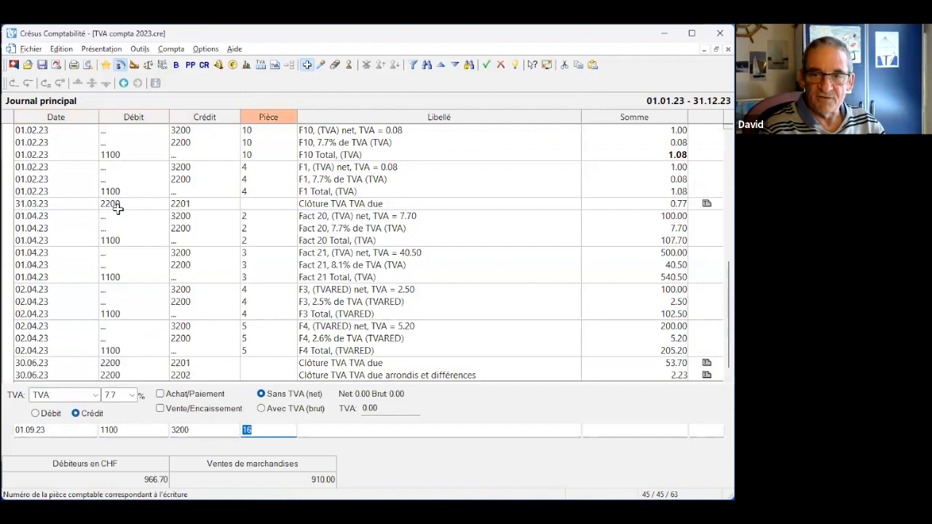
Complete the sale entry with the label "Vente", a net amount of 10000 and 8.1% VAT, and save it
key(Tab)
text(Vente)
key(Tab)
text(100)
text(00)
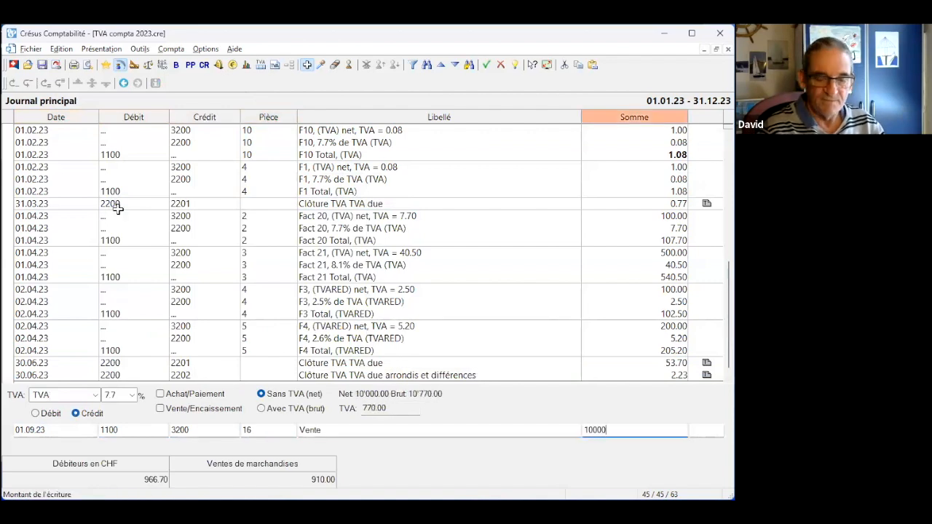
click(133, 395)
click(119, 421)
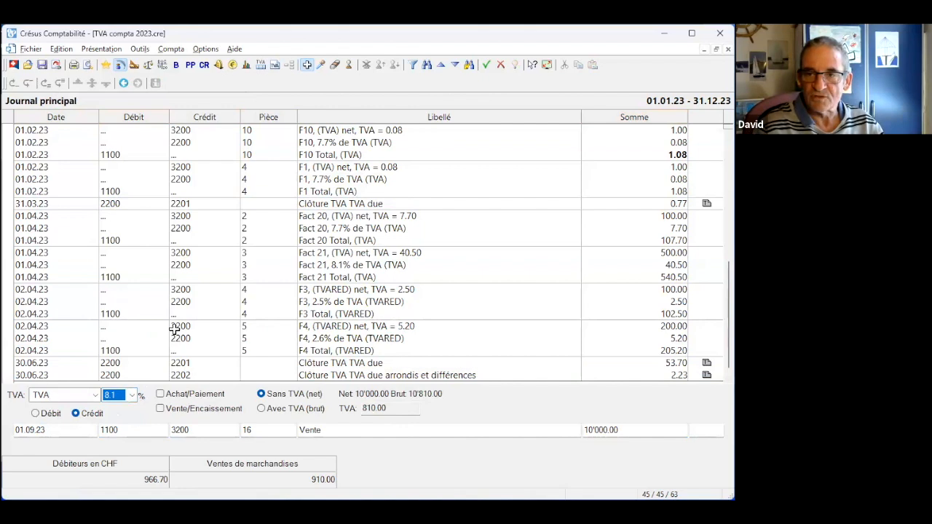
key(Return)
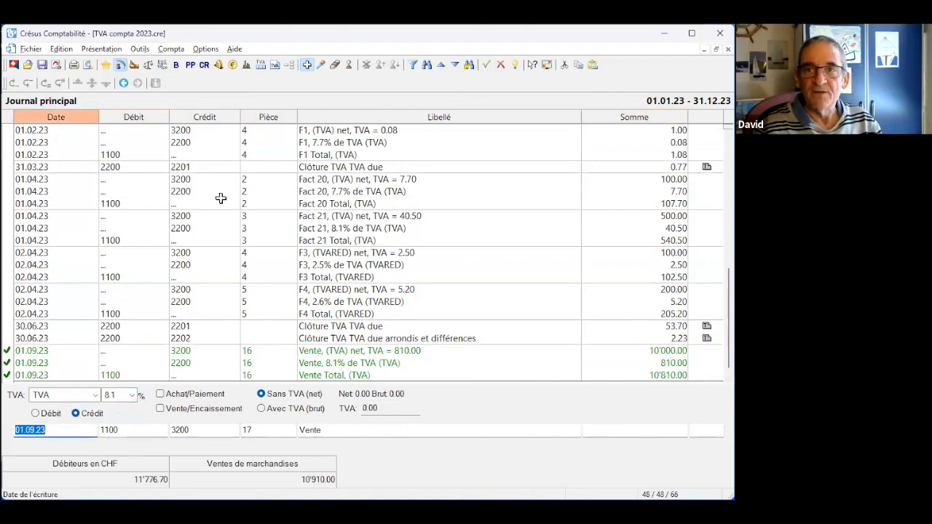
Record the third-quarter 2023 VAT statement and close the VAT from it, posting differences and rounding to account 2202
click(275, 65)
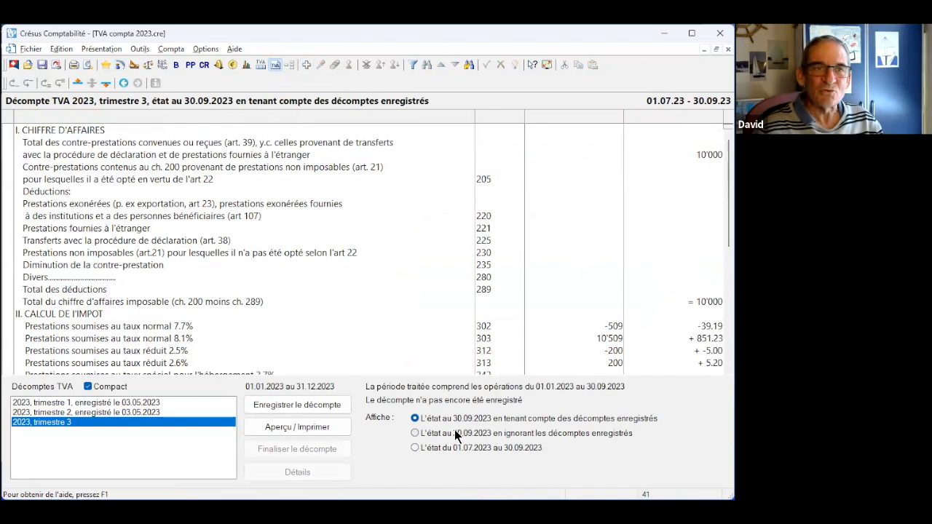
click(311, 407)
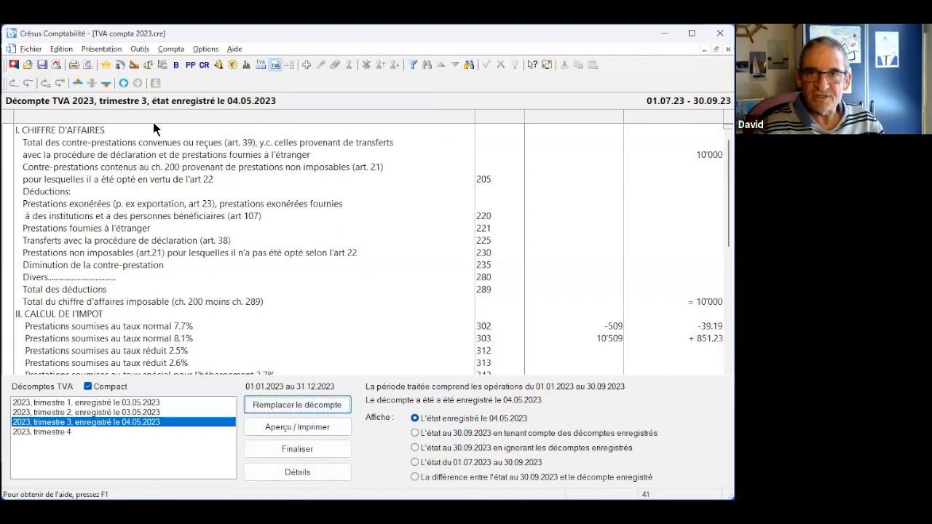
click(168, 47)
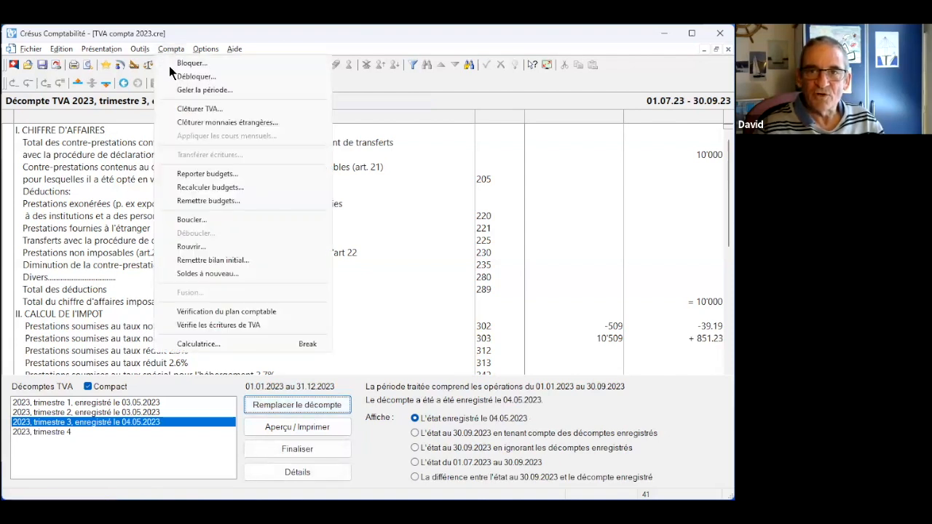
click(181, 110)
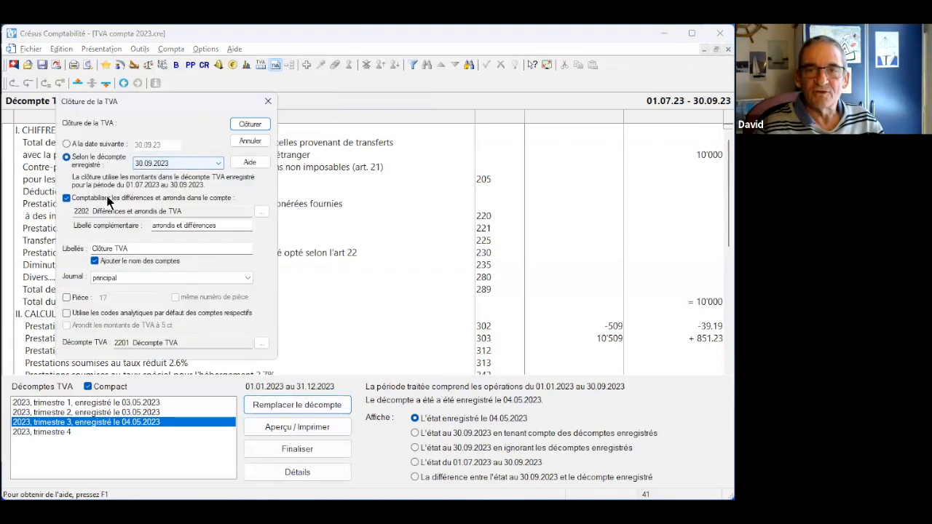
click(250, 125)
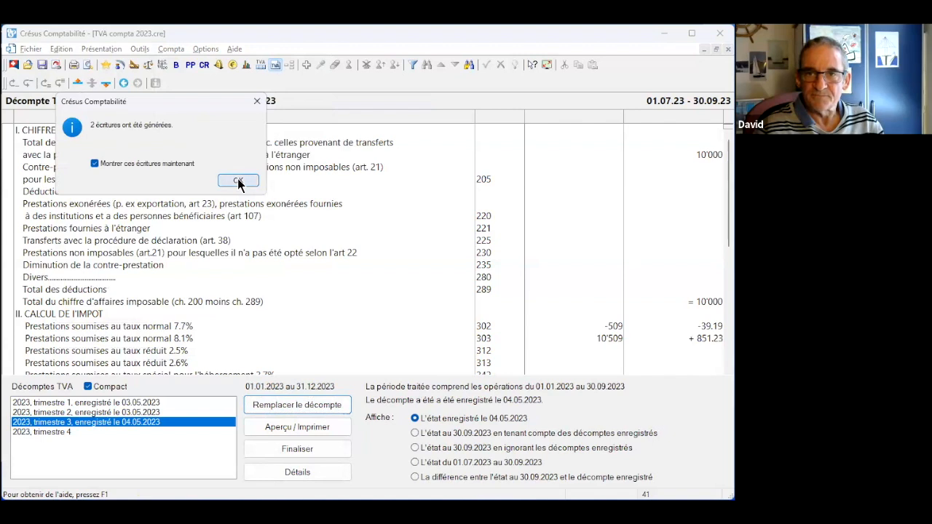
click(237, 180)
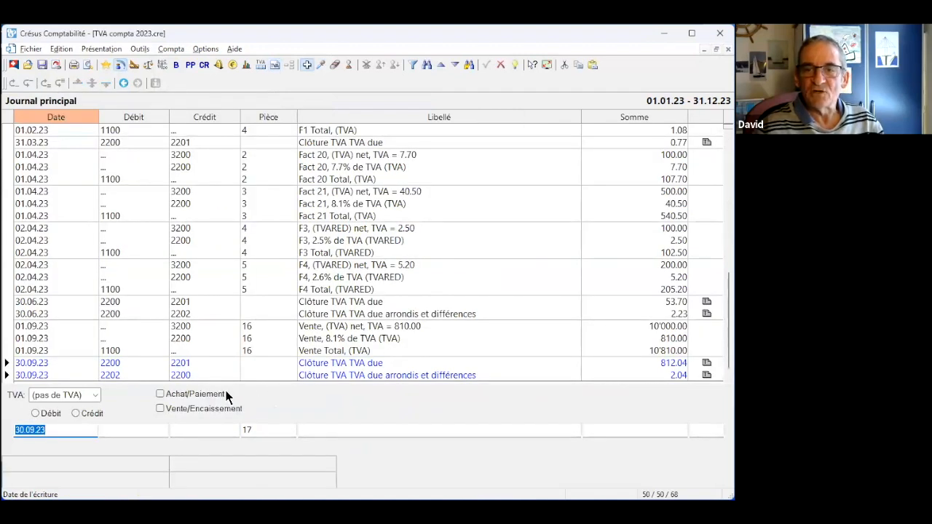
Show the extract of account 2200 from the 30.09.23 "Clôture TVA TVA due" entry debiting that account
click(134, 362)
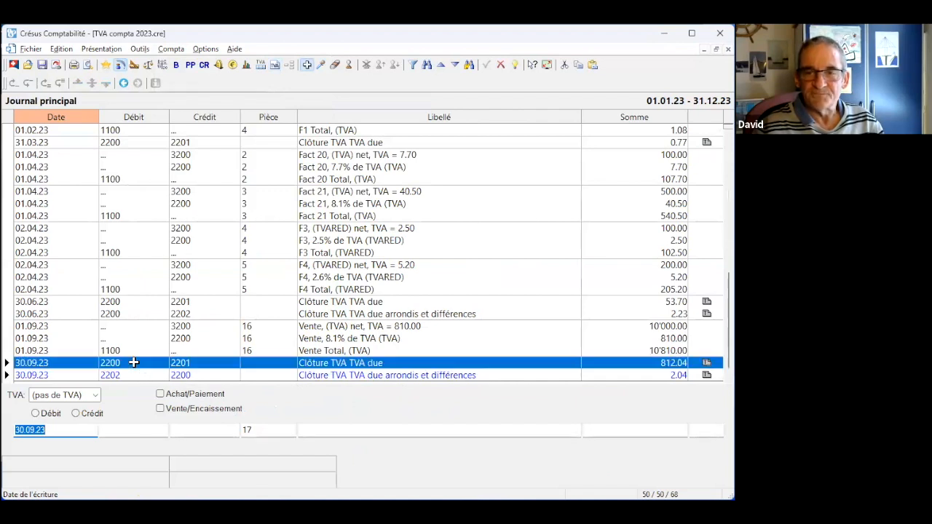
right_click(139, 362)
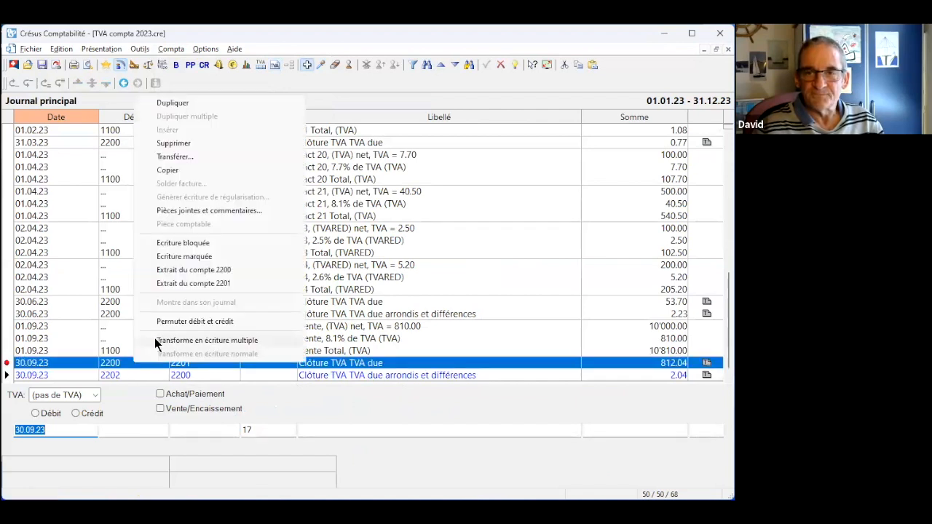
click(205, 271)
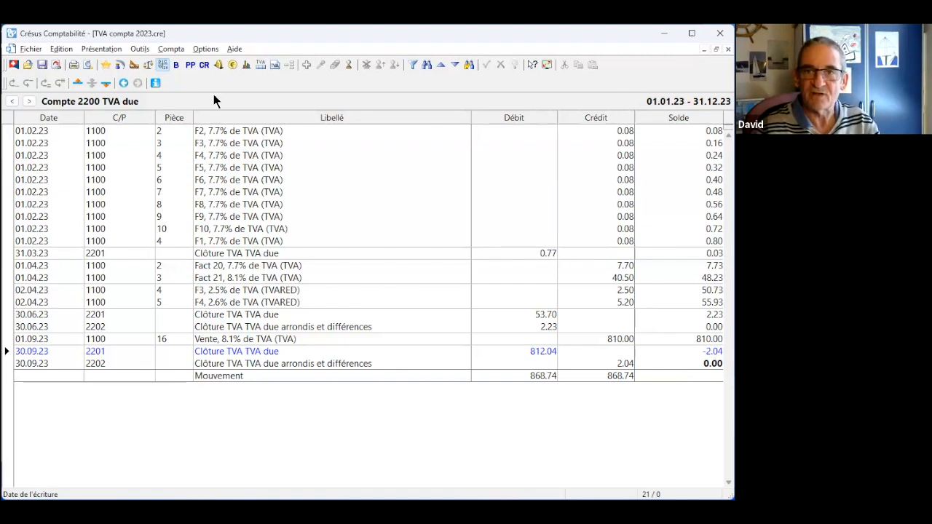
Display the interim balance sheet with its current settings and open the extract of account 2202 from it
click(176, 65)
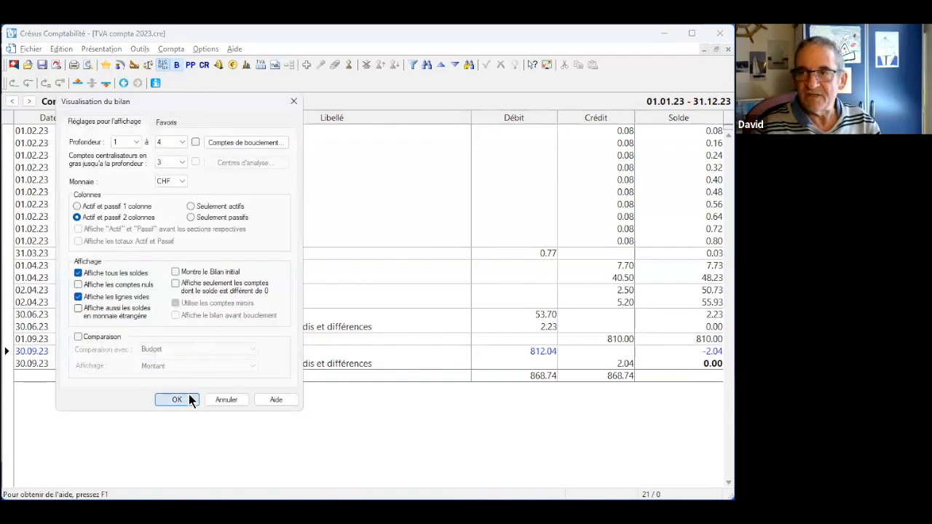
click(177, 399)
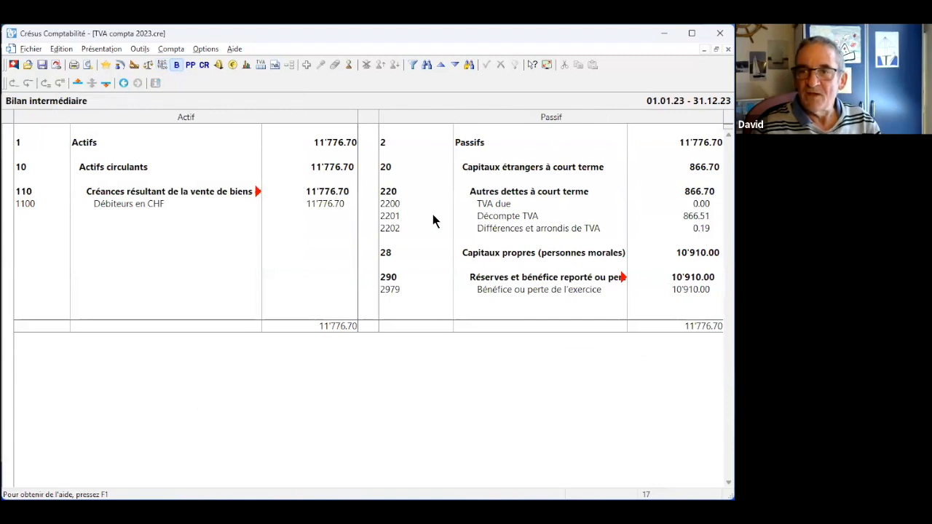
click(413, 230)
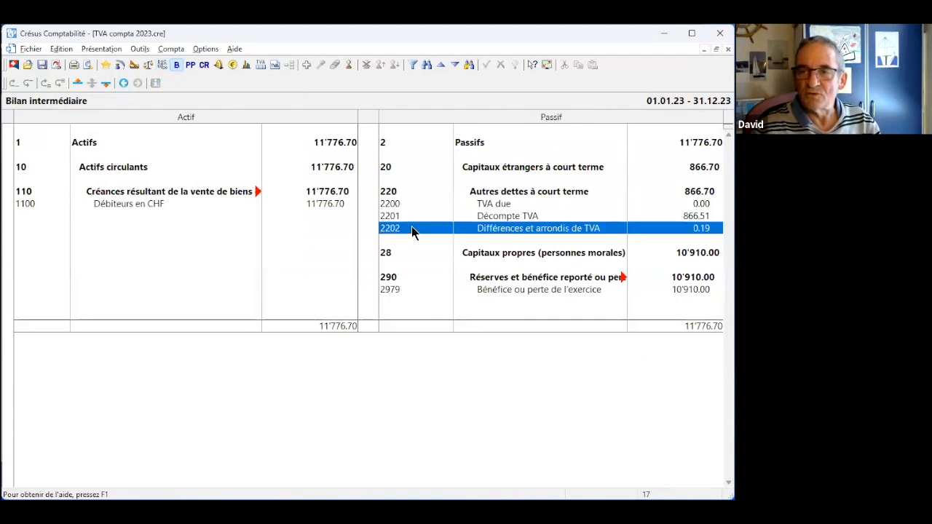
right_click(412, 230)
click(451, 236)
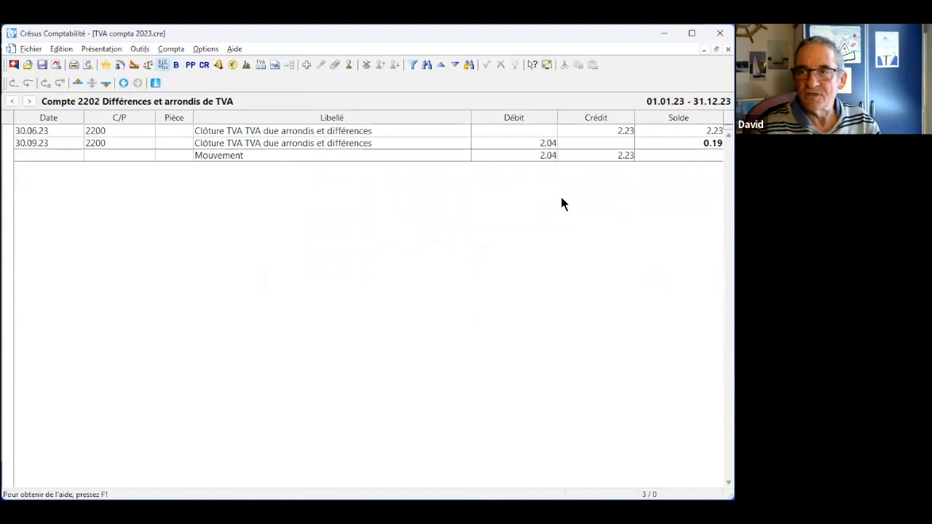